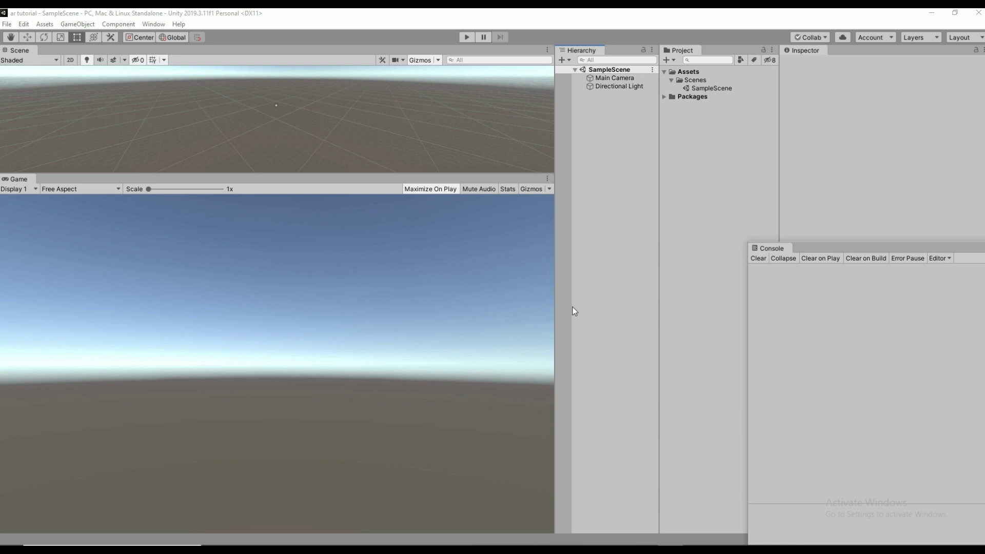
Step: Switch the project's build platform to Android and add the open SampleScene to the scenes in the build
left_click(7, 24)
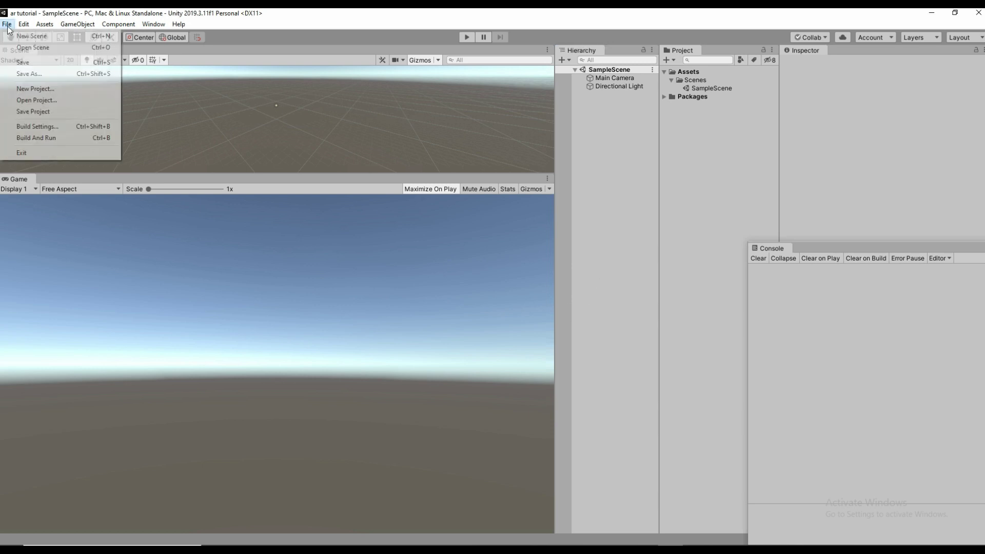
left_click(63, 130)
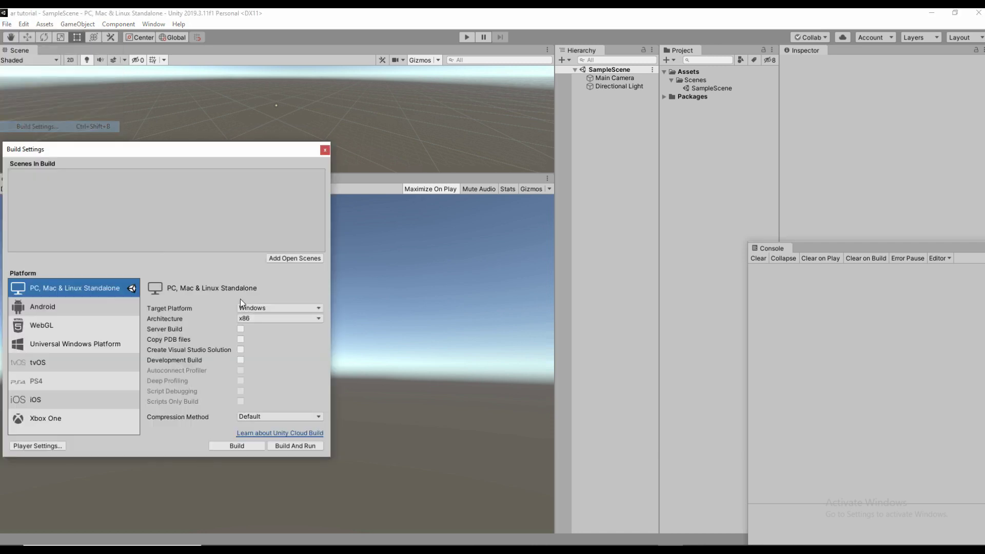
left_click(40, 310)
left_click(234, 446)
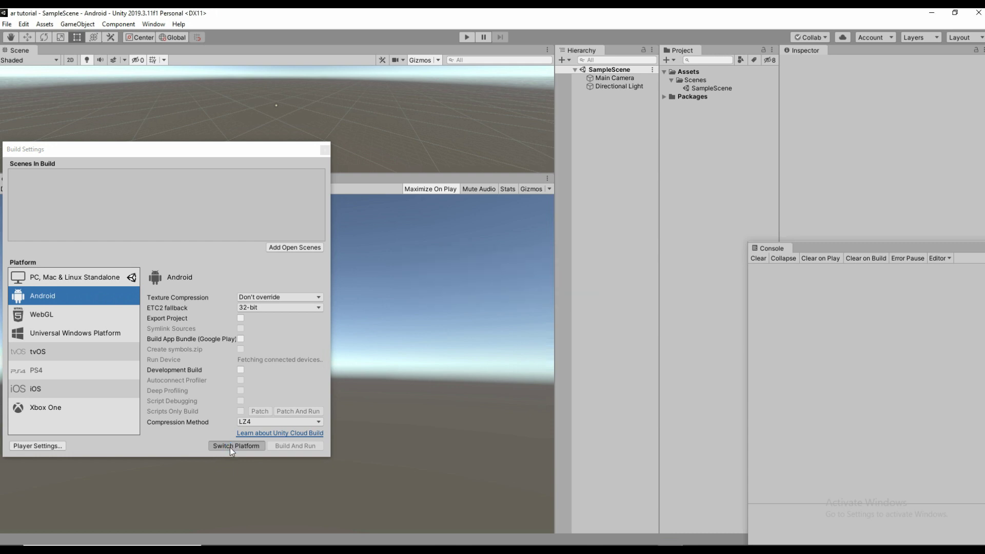
left_click(276, 247)
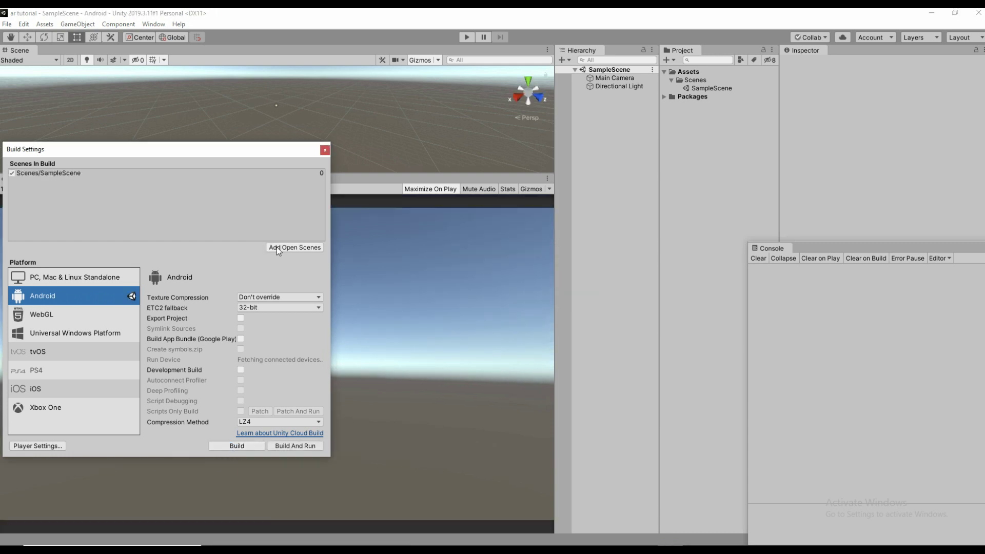
left_click(326, 150)
Step: Find the AR Foundation package, version 2.1.8, among all available packages and install it
left_click(154, 24)
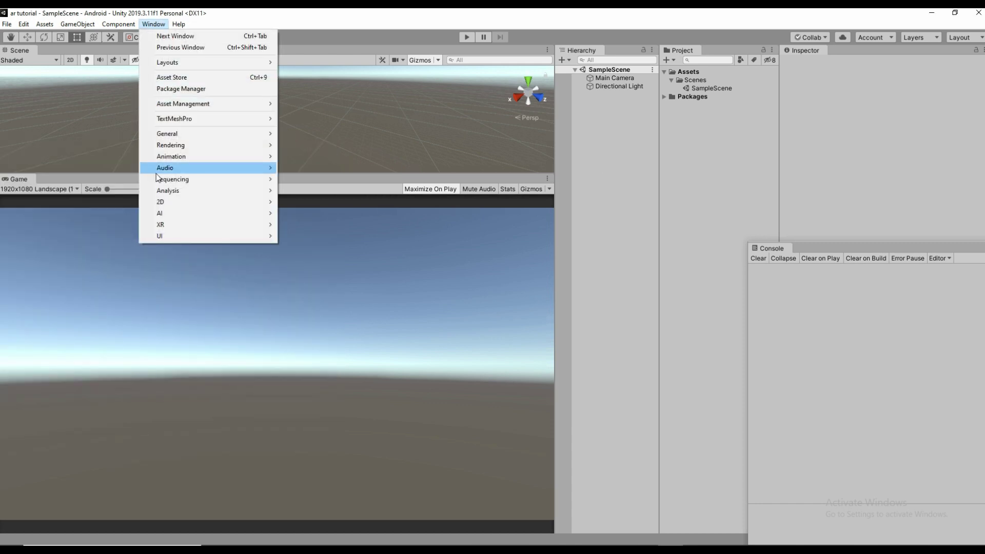
left_click(192, 88)
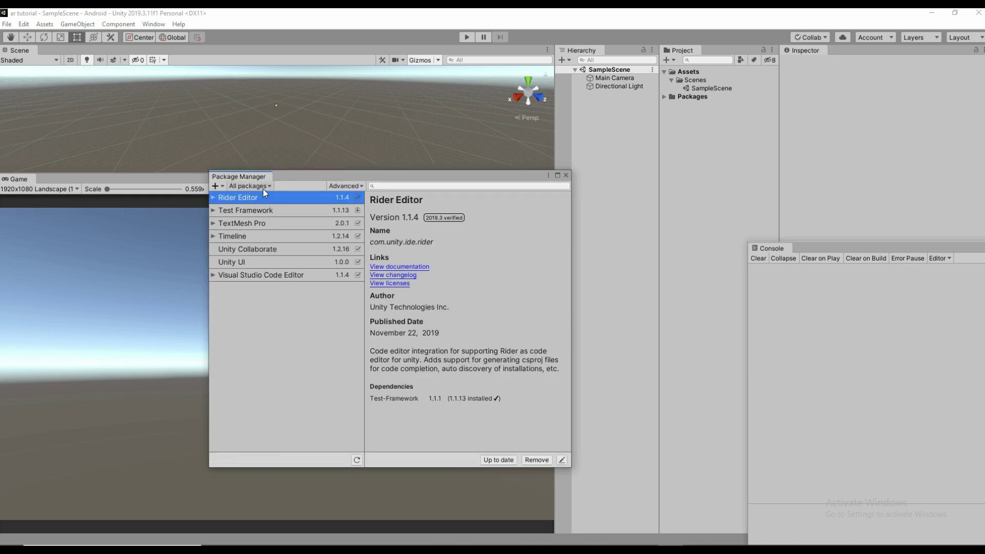
left_click(264, 188)
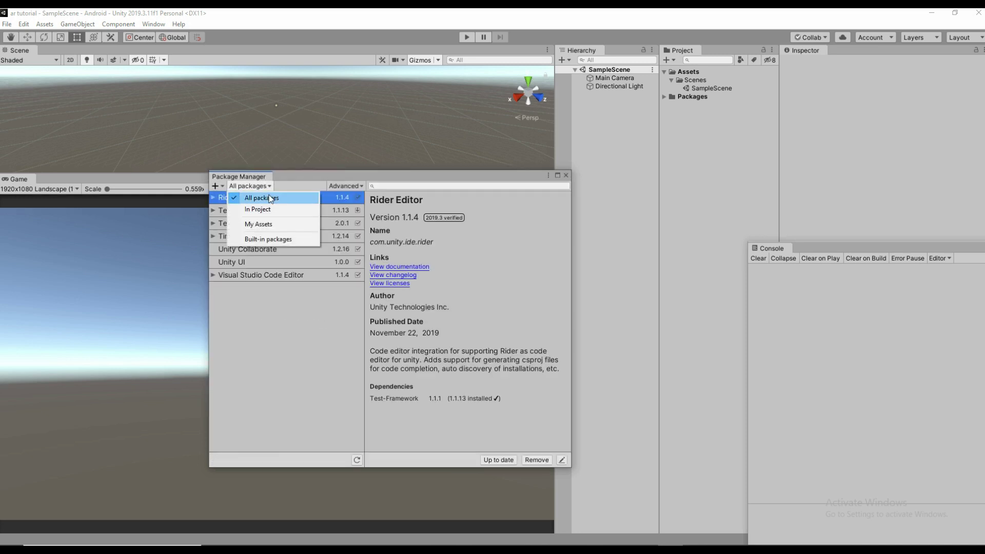
left_click(270, 199)
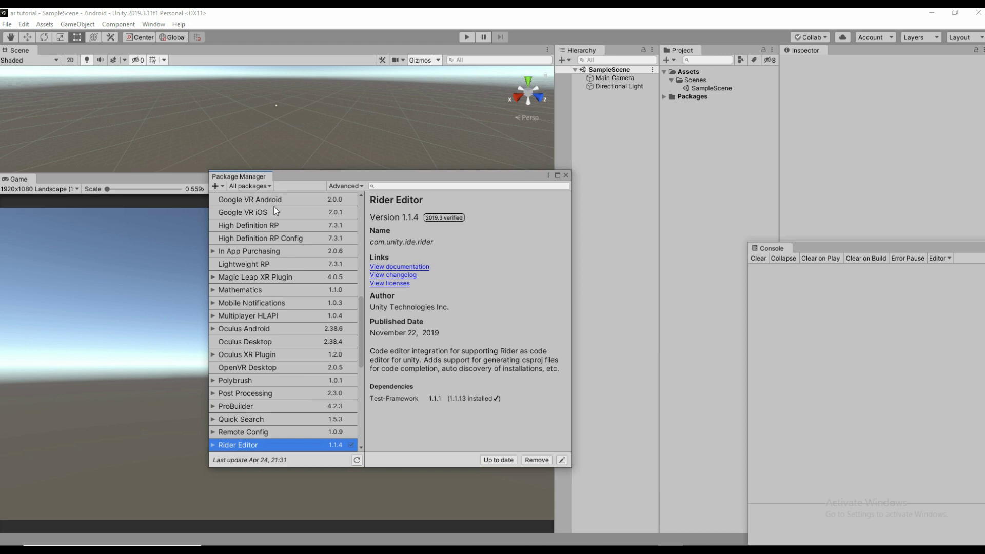
scroll(341, 306, "up", 3)
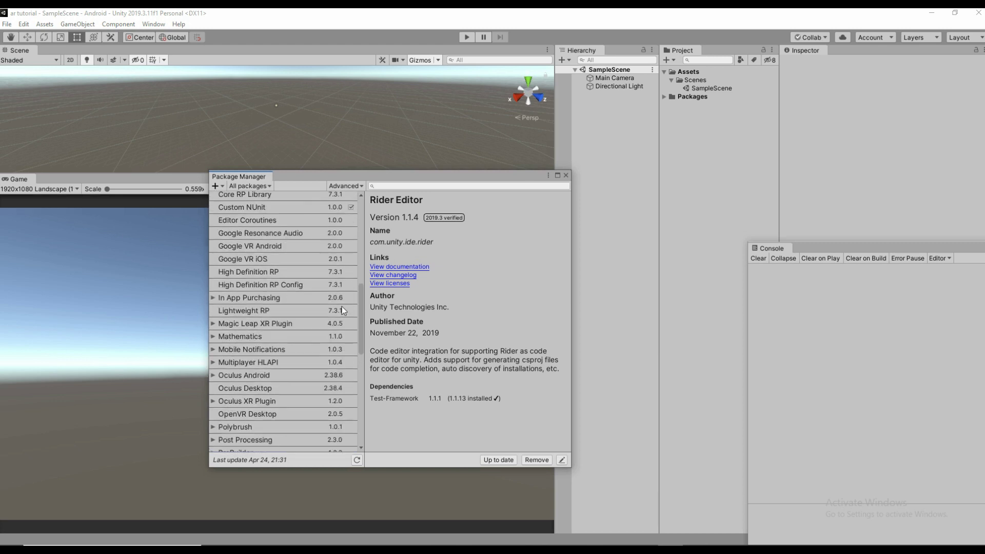
scroll(342, 307, "up", 1)
scroll(342, 306, "up", 4)
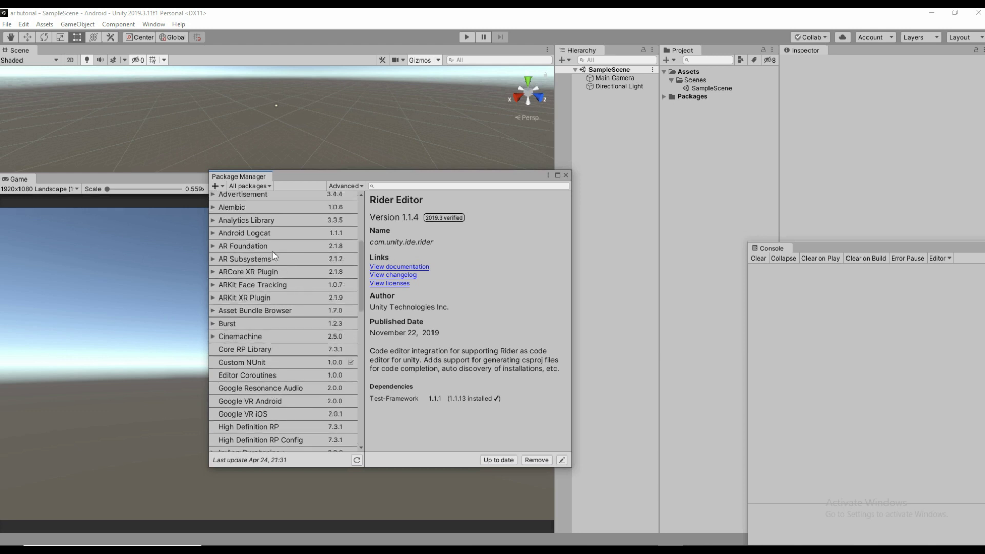
left_click(273, 248)
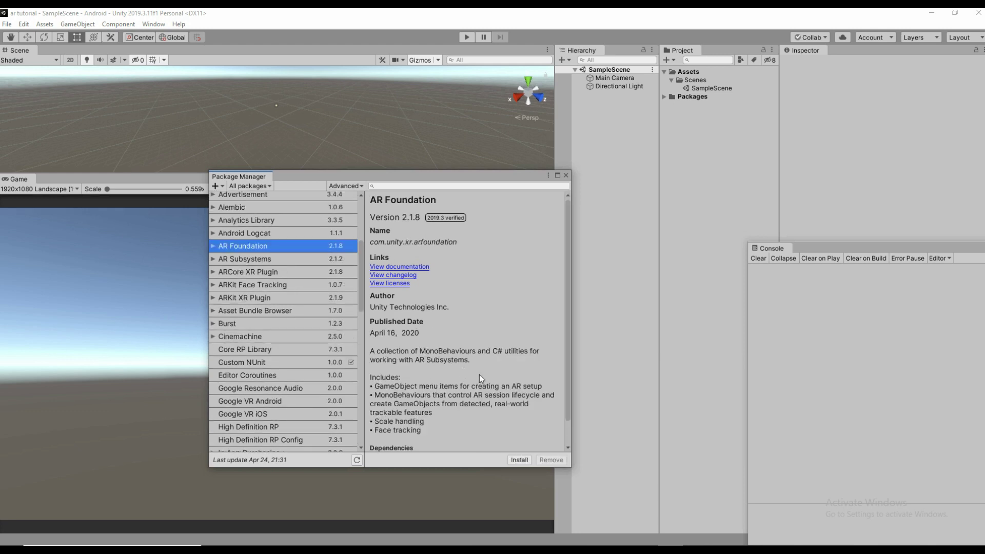
left_click(525, 461)
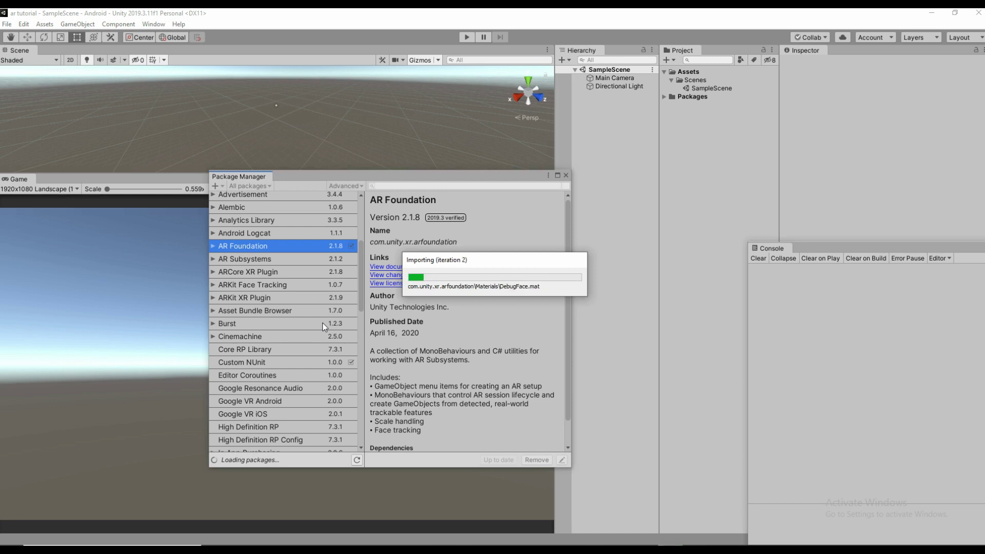
Step: Install the ARCore XR Plugin package, version 2.1.8, and close the Package Manager
left_click(309, 275)
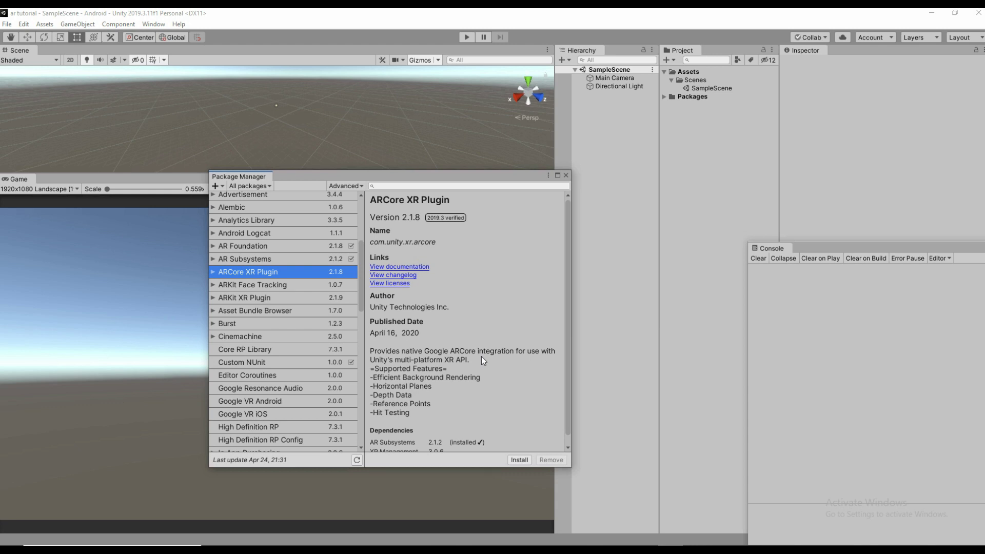
left_click(519, 460)
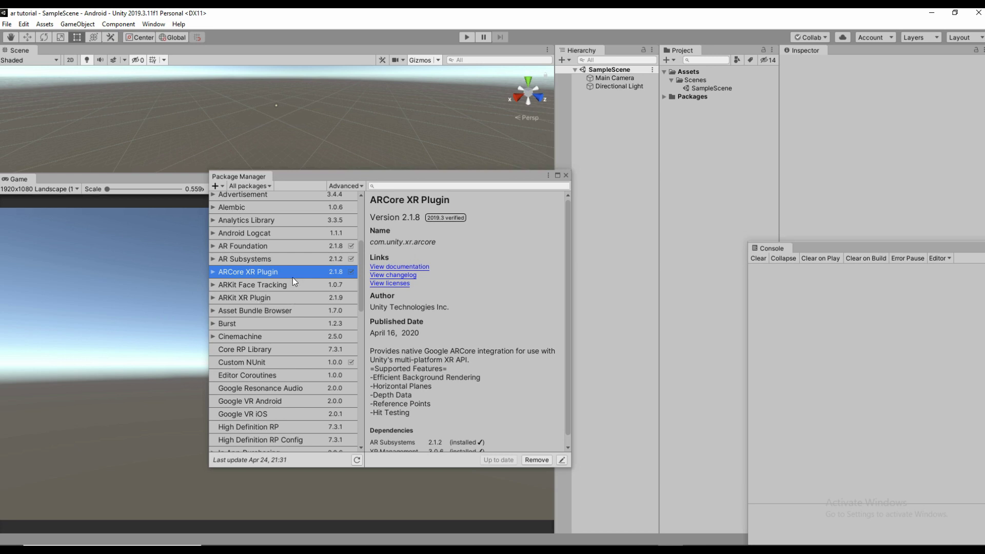
left_click(276, 245)
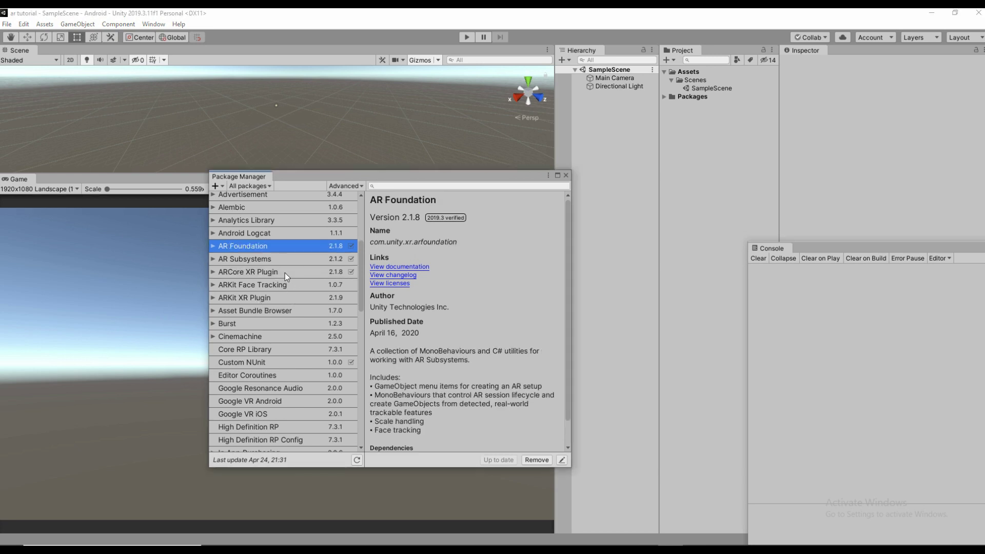
left_click(285, 273)
left_click(566, 176)
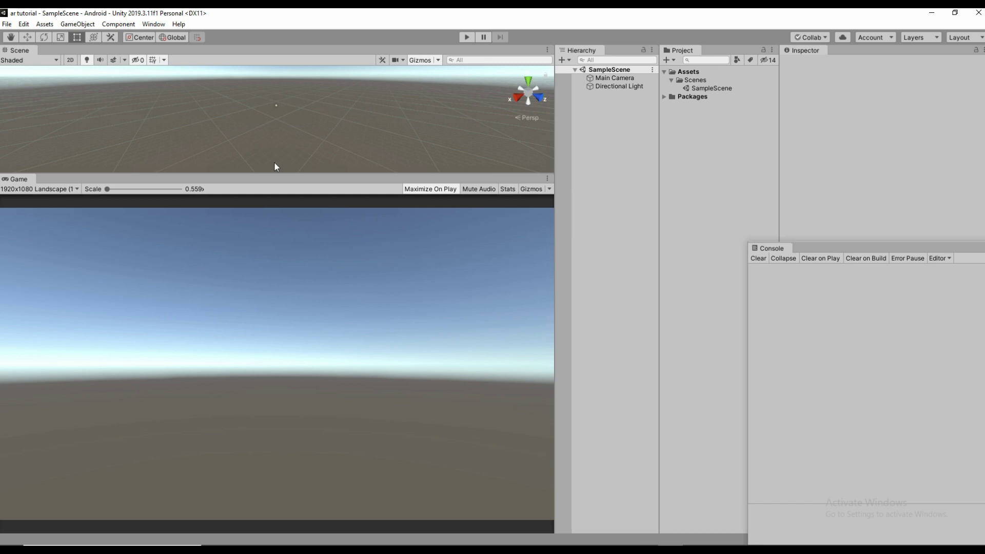
Step: Create an ARCore settings asset from the project's XR settings and save it as ARCoreSettings in the Assets folder
left_click(6, 24)
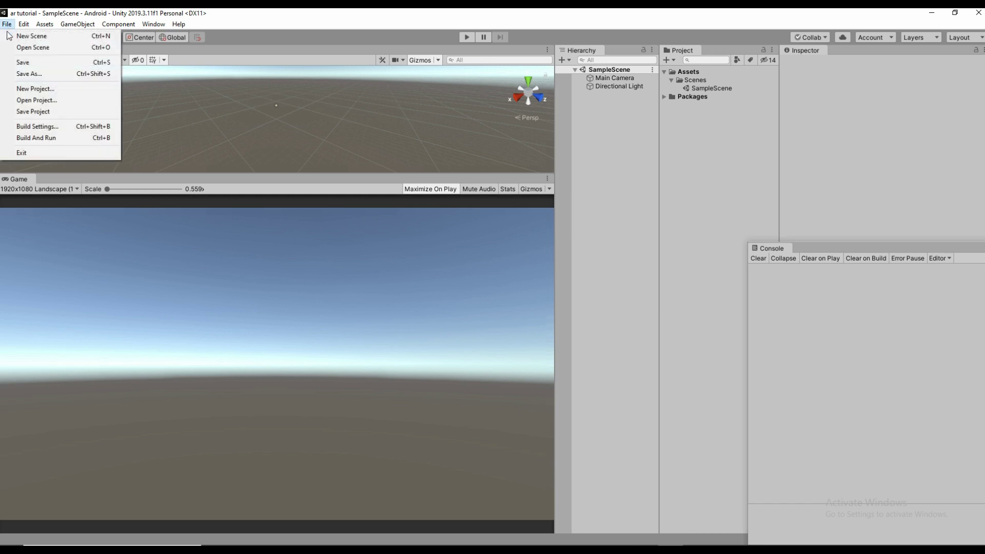
left_click(45, 126)
left_click(57, 444)
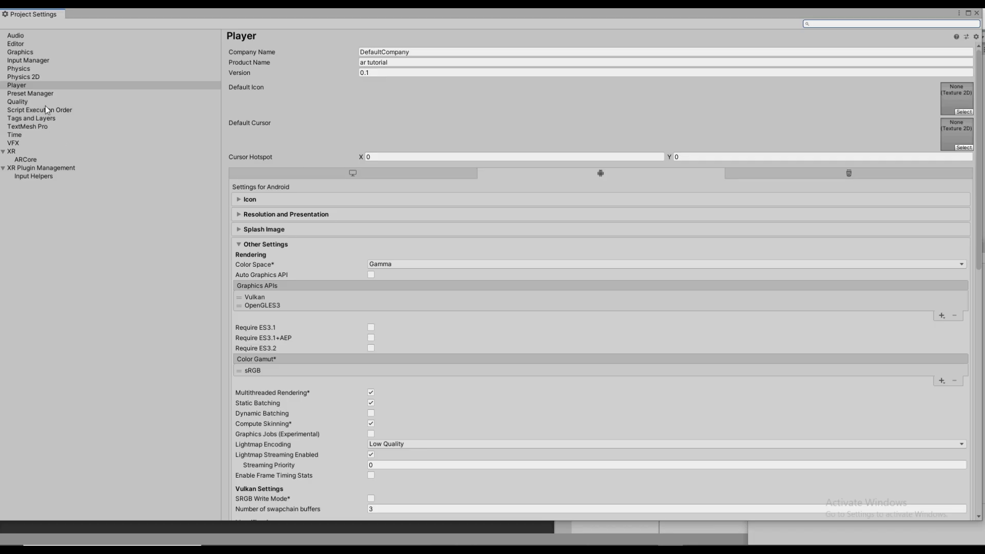
left_click(27, 152)
left_click(559, 58)
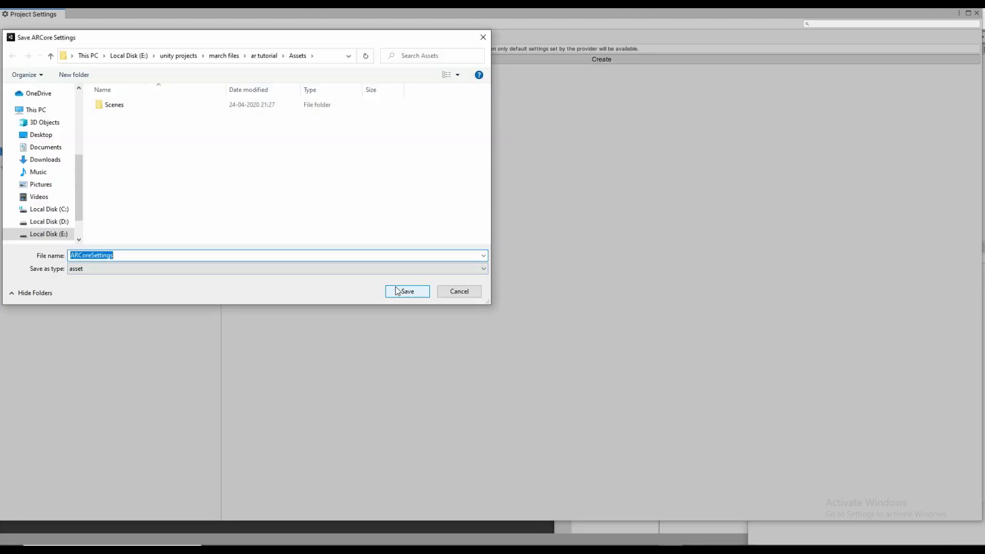
left_click(404, 291)
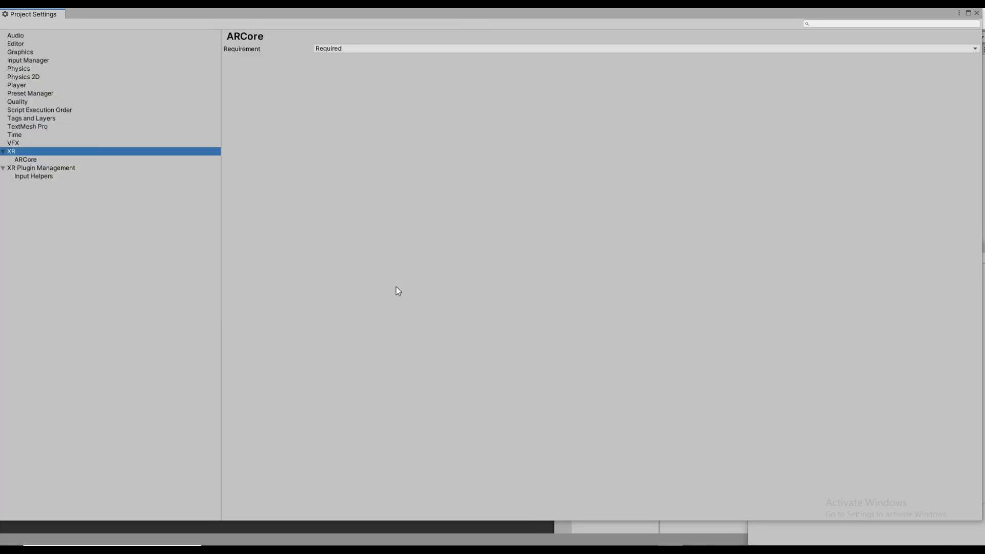
Step: Set the ARCore requirement to Optional and close the project and build settings
left_click(345, 52)
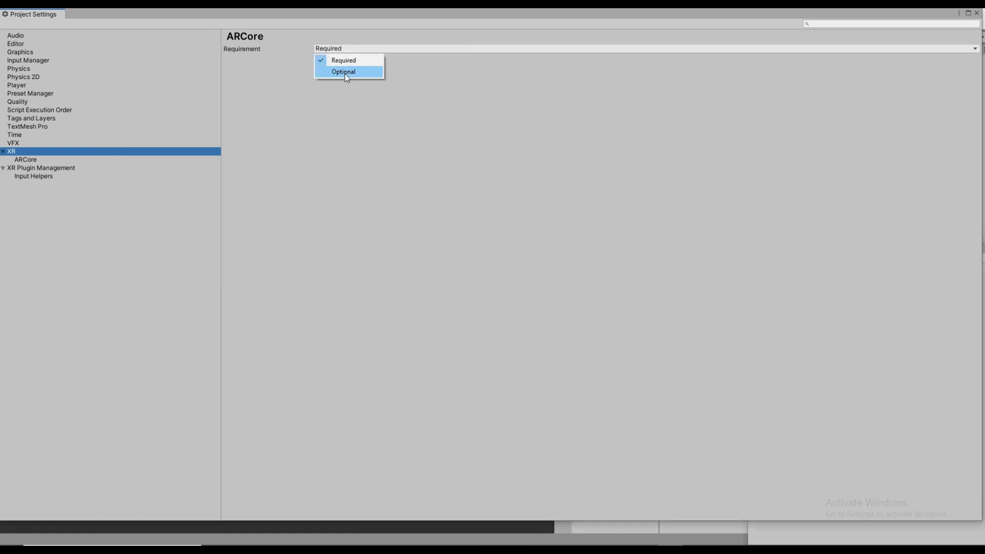
left_click(345, 73)
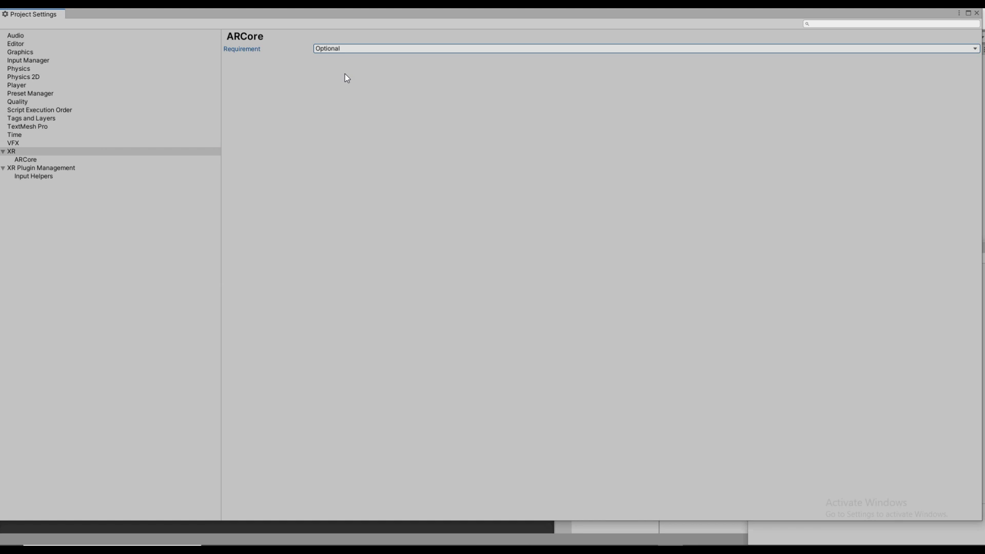
left_click(977, 14)
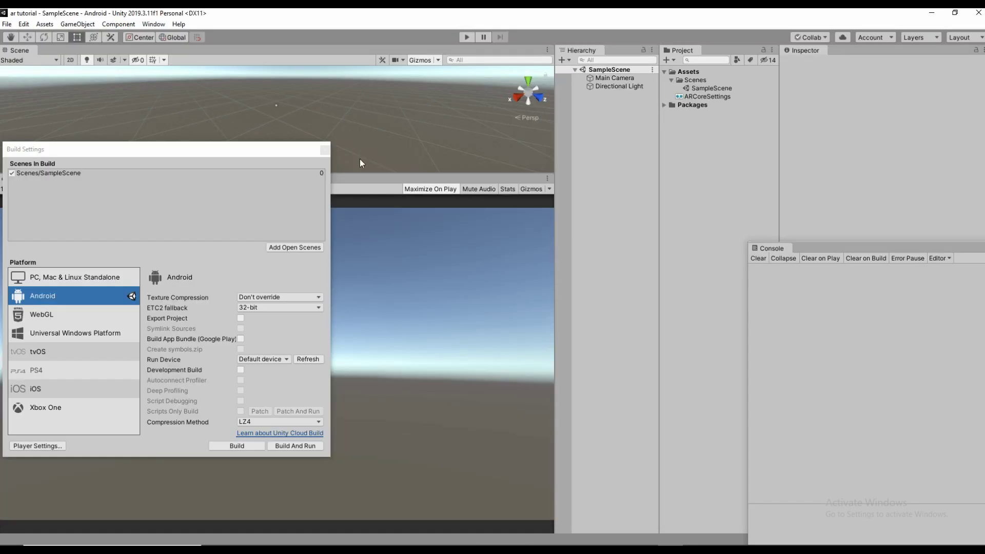
left_click(325, 150)
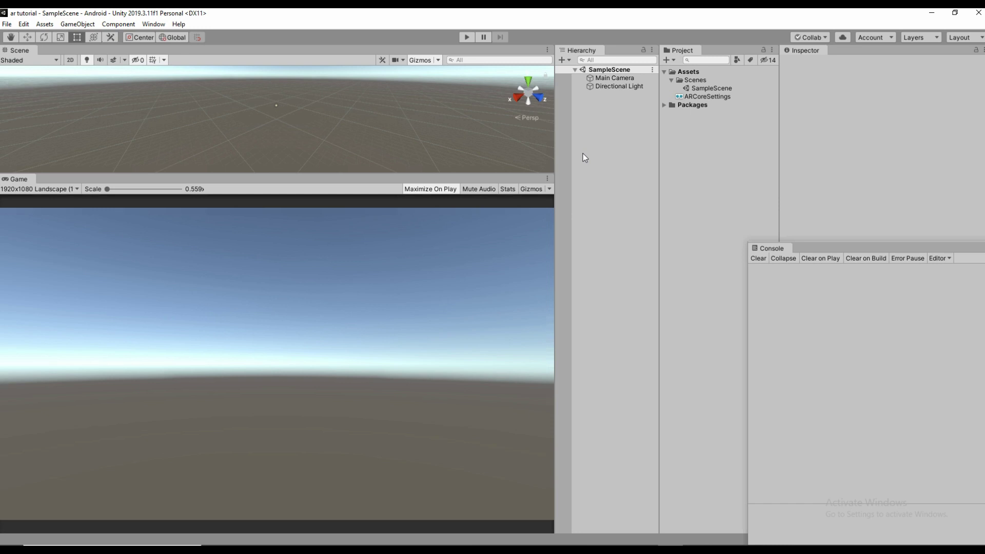
left_click(6, 24)
left_click(56, 126)
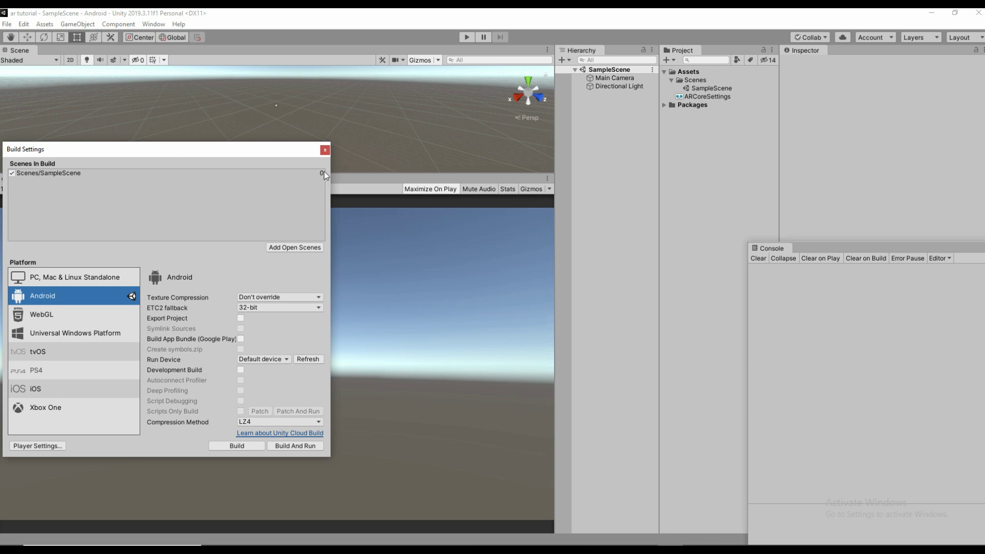
left_click(324, 150)
Step: Add an AR Session Origin to the scene, expand it and select its AR Camera child
right_click(617, 159)
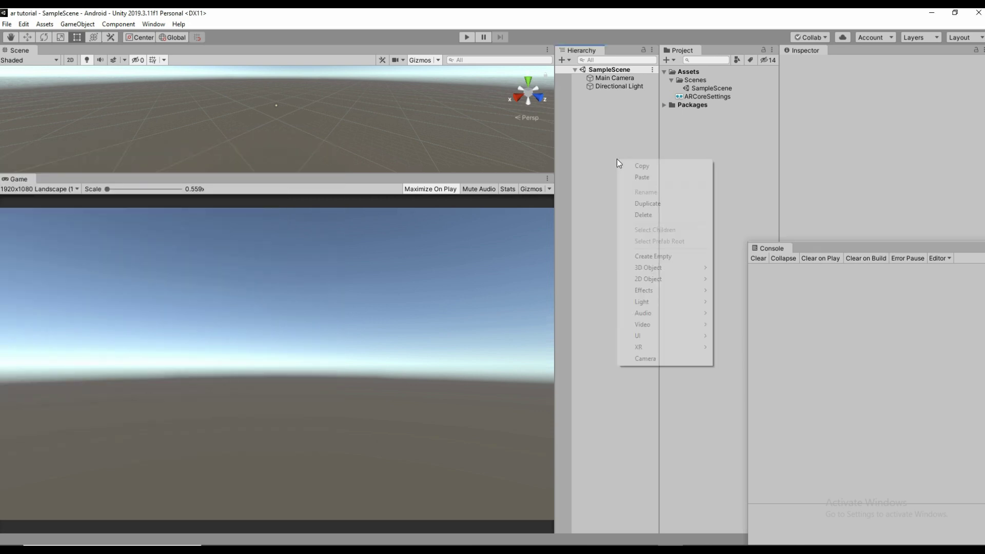
mouse_move(643, 351)
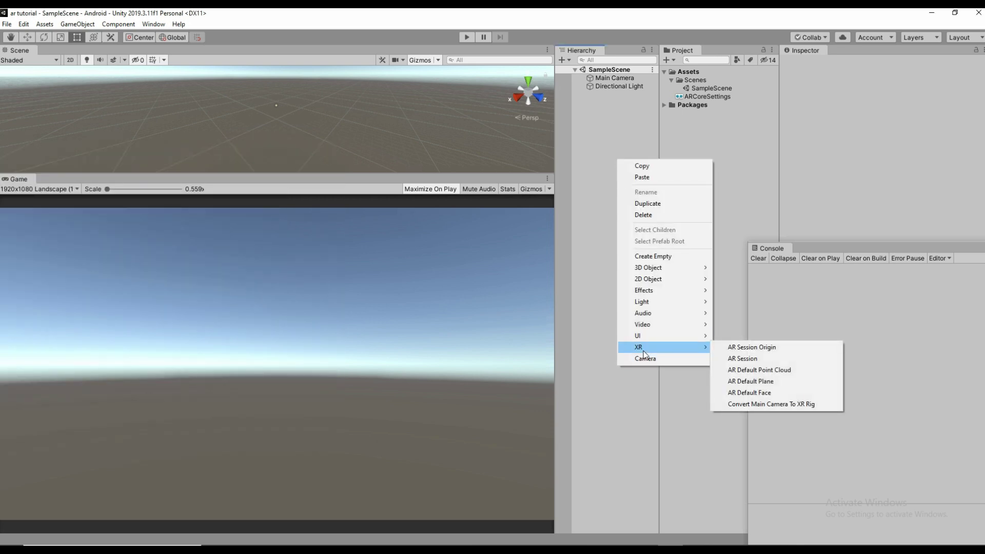
left_click(756, 350)
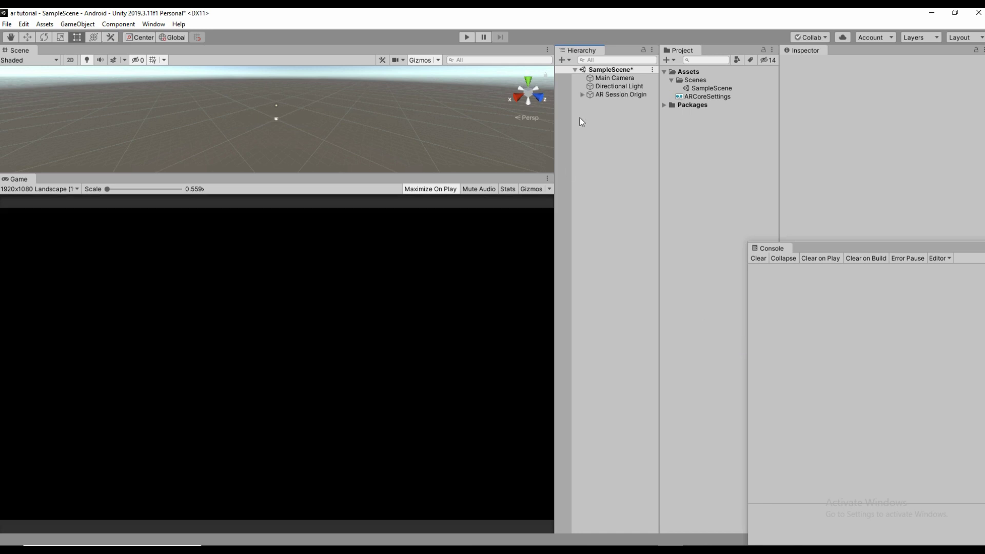
left_click(583, 96)
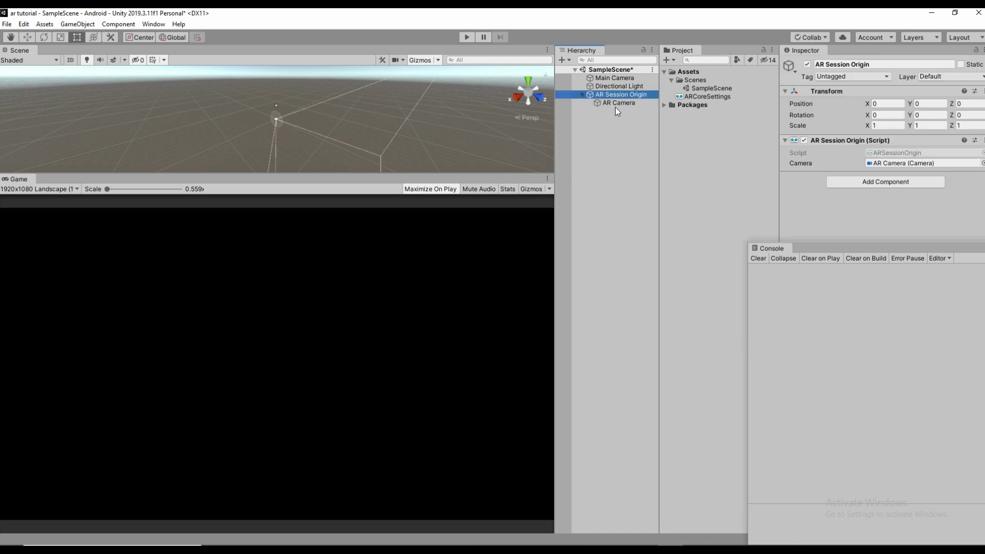
left_click(616, 104)
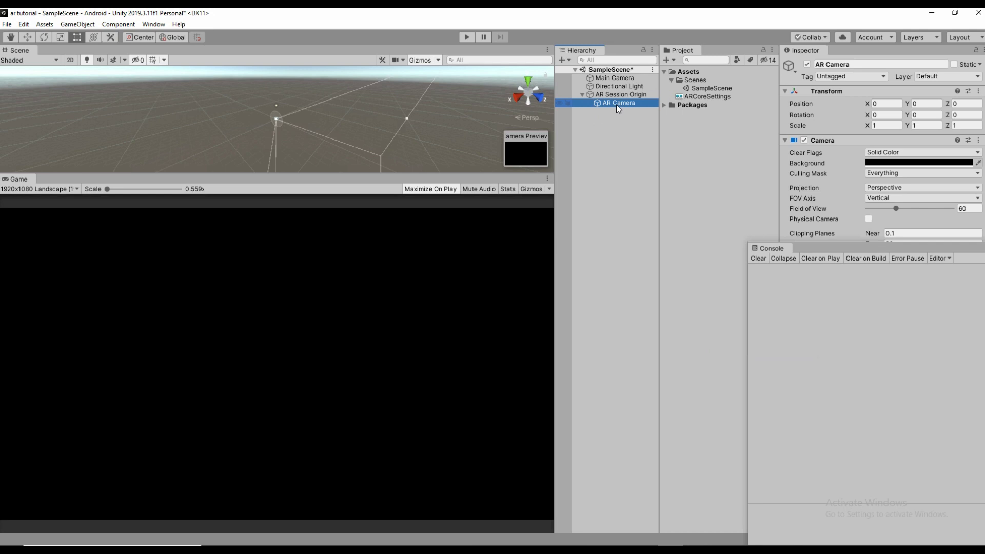
Step: Delete the scene's original Main Camera and tag the AR Camera as MainCamera
left_click(622, 77)
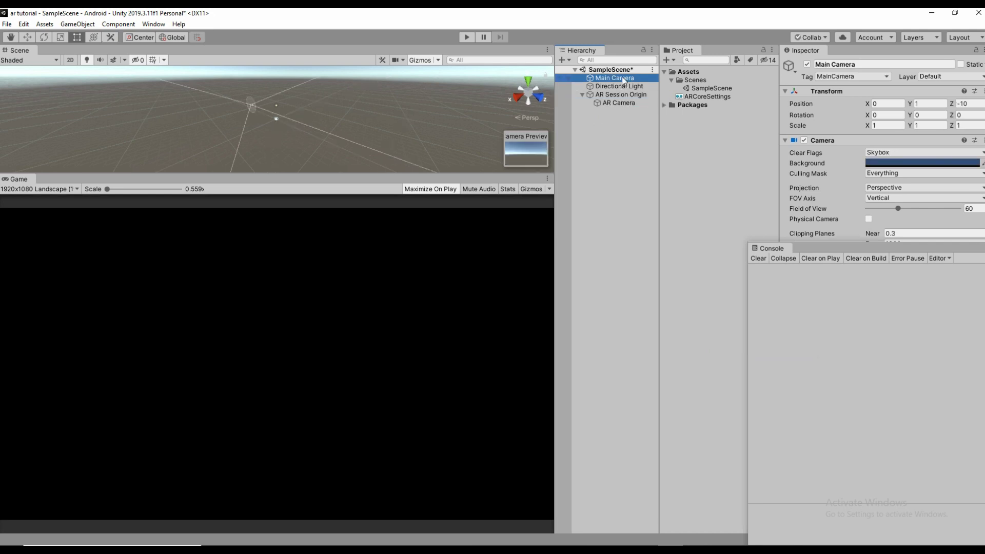
key("Delete")
left_click(620, 95)
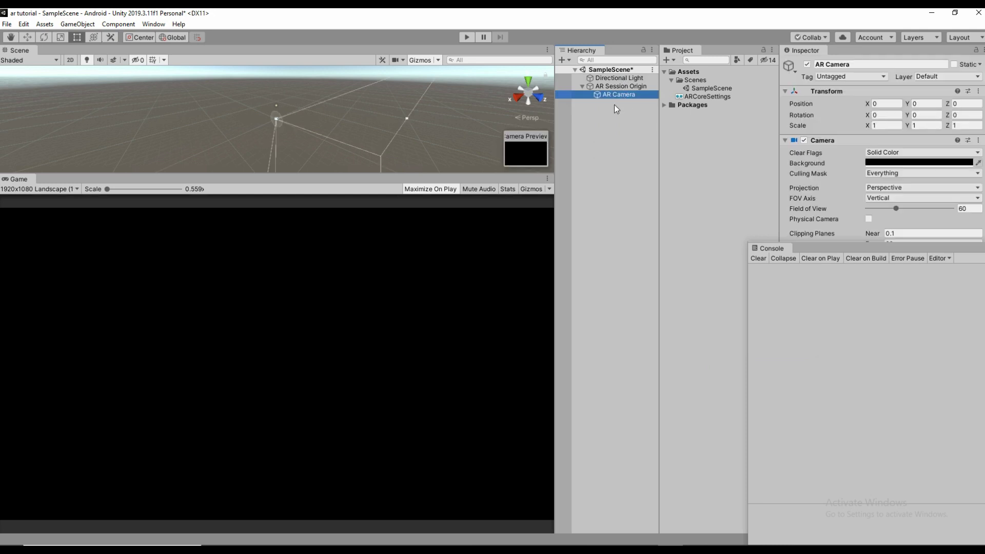
left_click(848, 77)
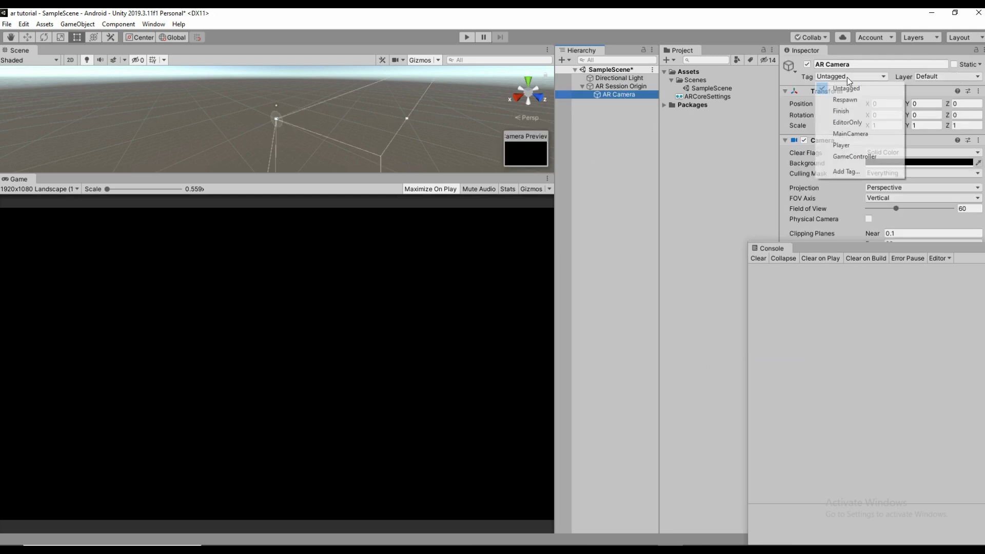
left_click(844, 135)
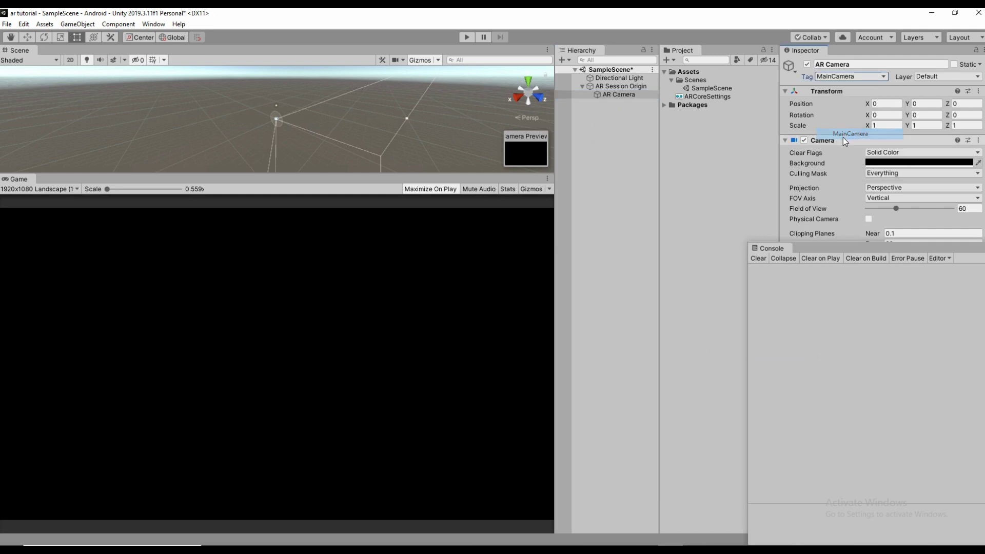
left_click(636, 185)
left_click(618, 96)
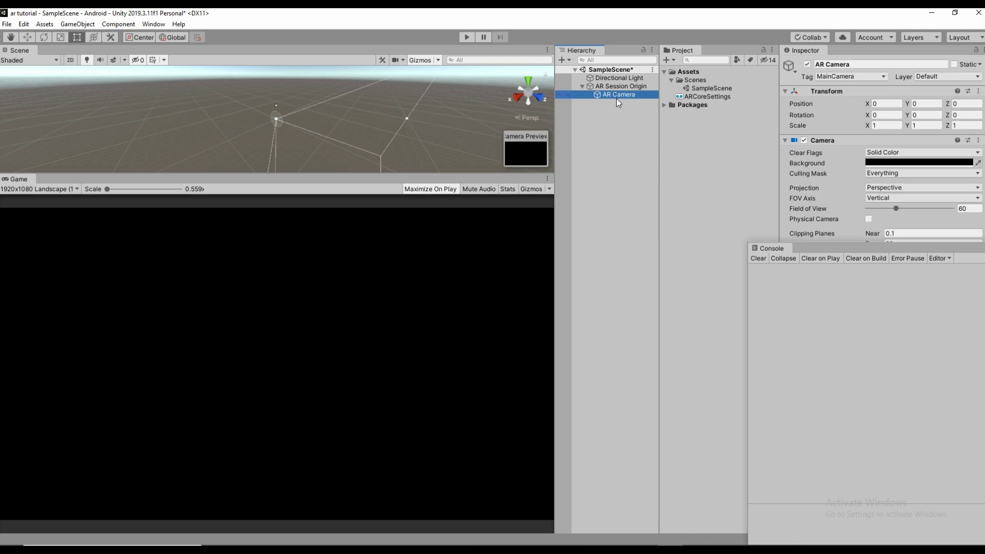
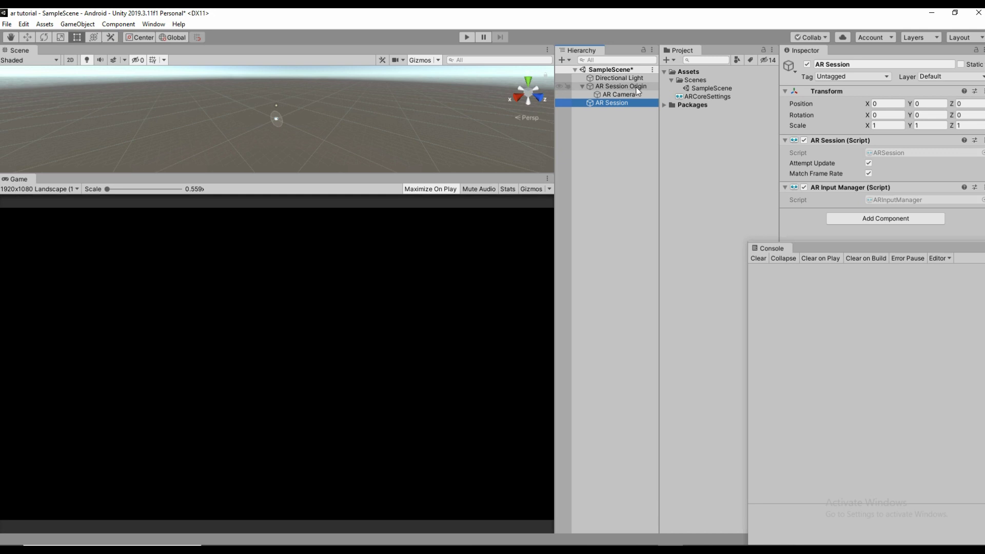
Step: Add an AR Default Plane object to the scene alongside the AR Session and select it
left_click(636, 87)
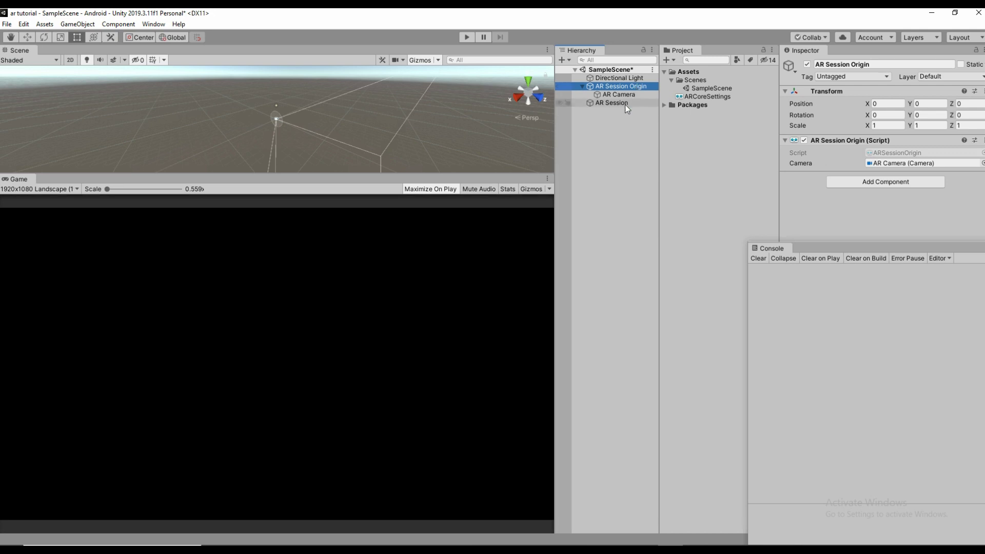
left_click(625, 103)
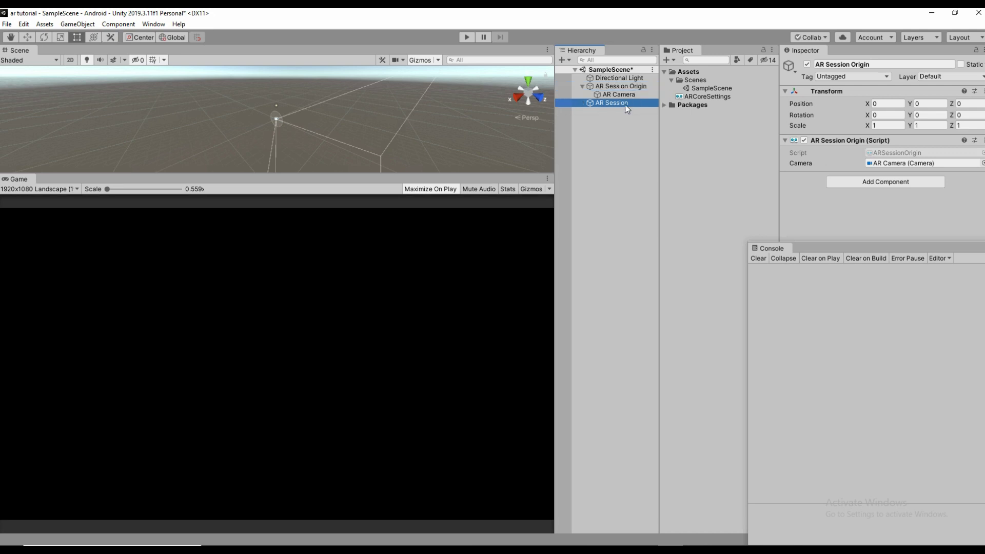
right_click(606, 146)
mouse_move(653, 330)
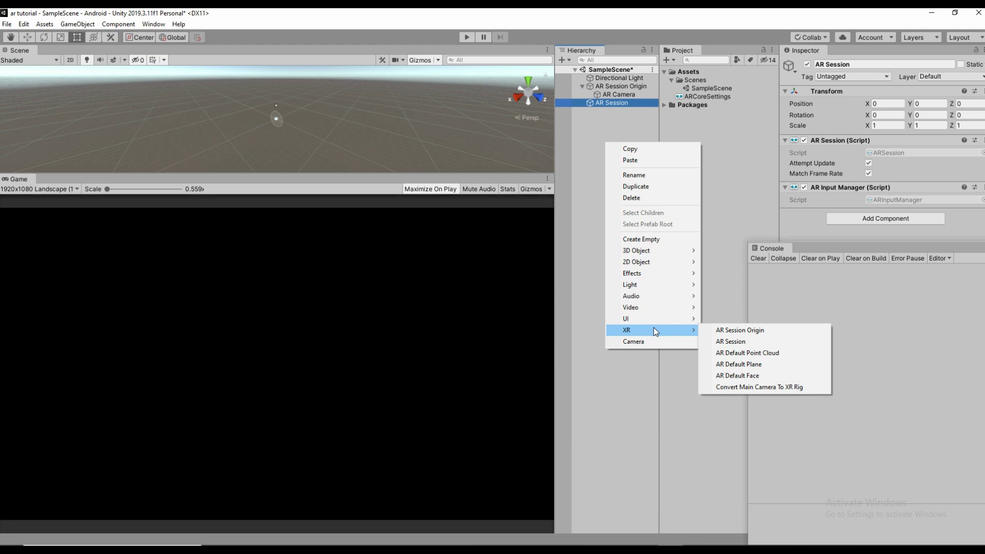
left_click(767, 369)
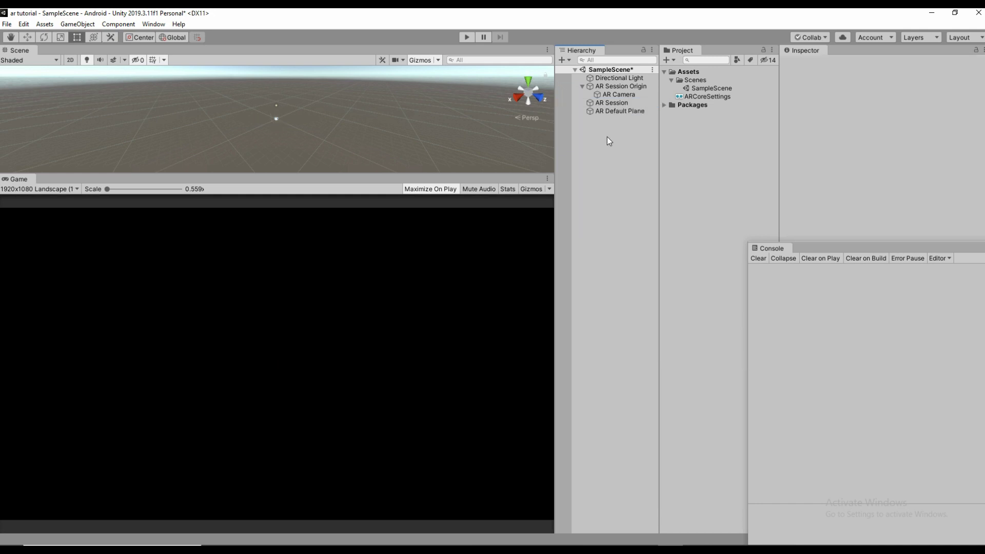
left_click(630, 113)
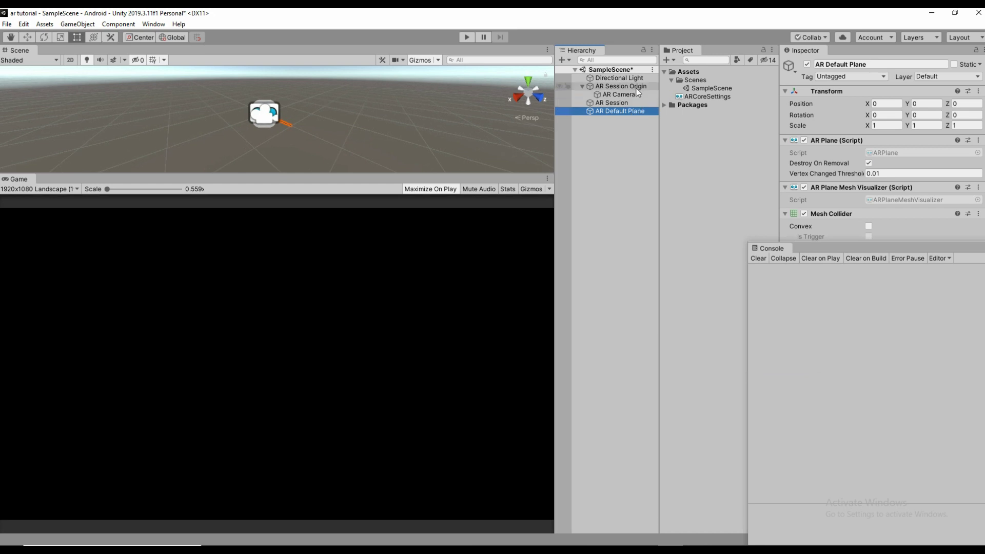
Step: Add an AR Plane Manager component to the AR Session Origin
left_click(636, 88)
left_click(883, 184)
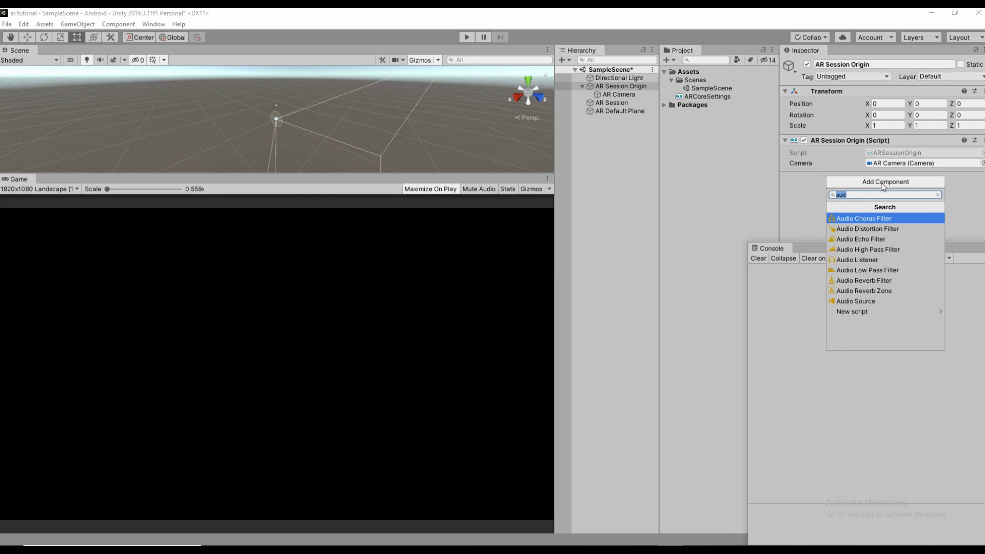
type("ar")
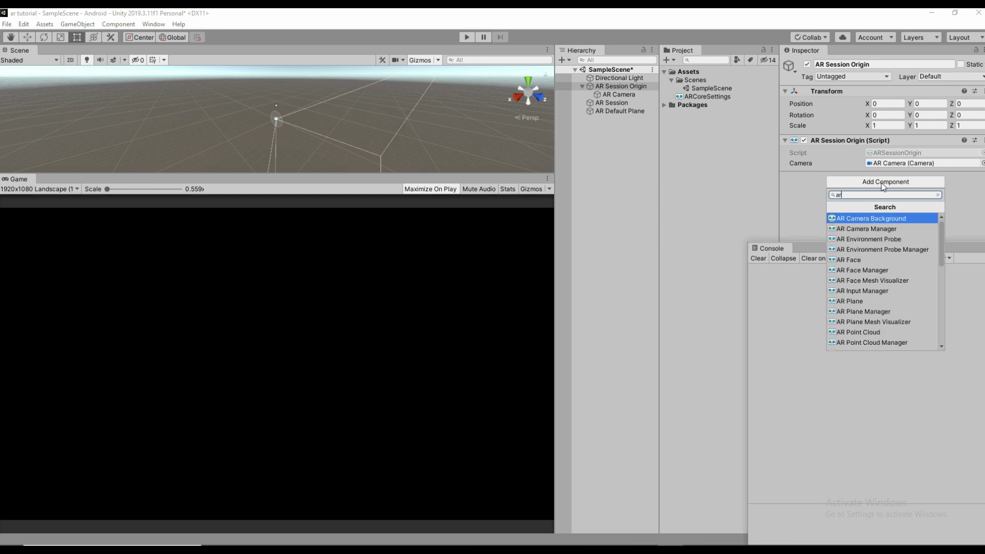
type(" plane")
key("Down")
key("Return")
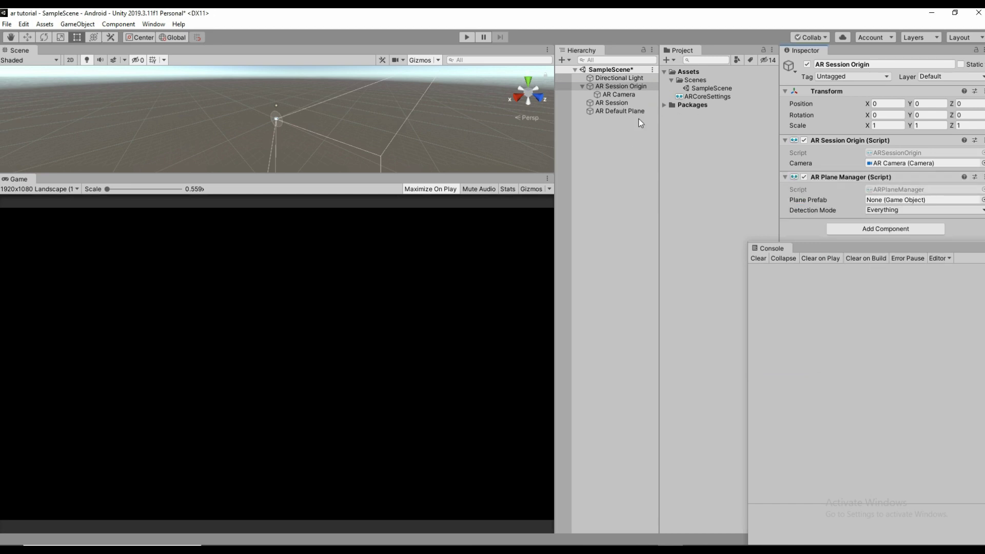
Step: Make a prefab of the AR Default Plane in the Assets folder and delete its copy from the scene
left_click_drag(628, 113, 678, 124)
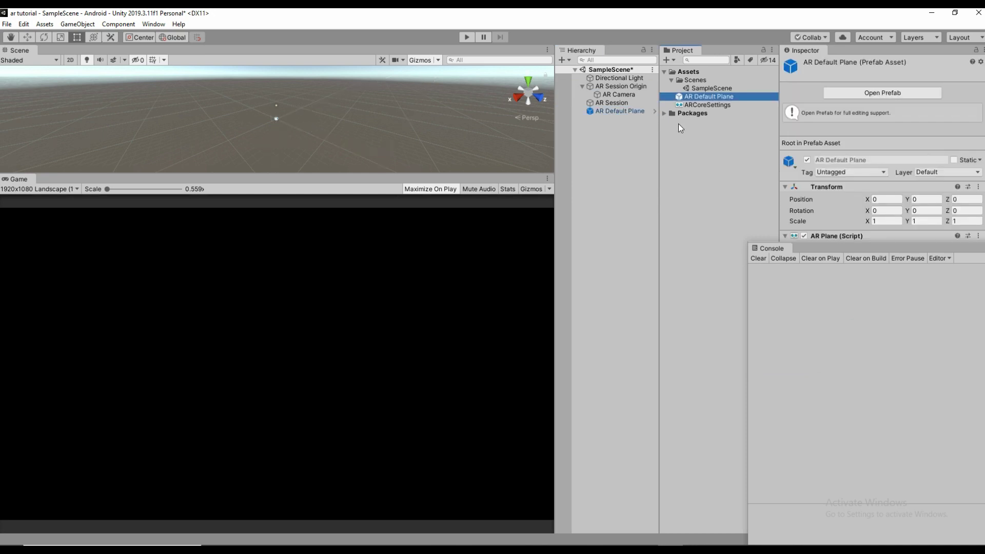
left_click(624, 111)
key("Delete")
Step: Assign the AR Default Plane prefab as the Plane Prefab of the AR Session Origin's AR Plane Manager
left_click(621, 86)
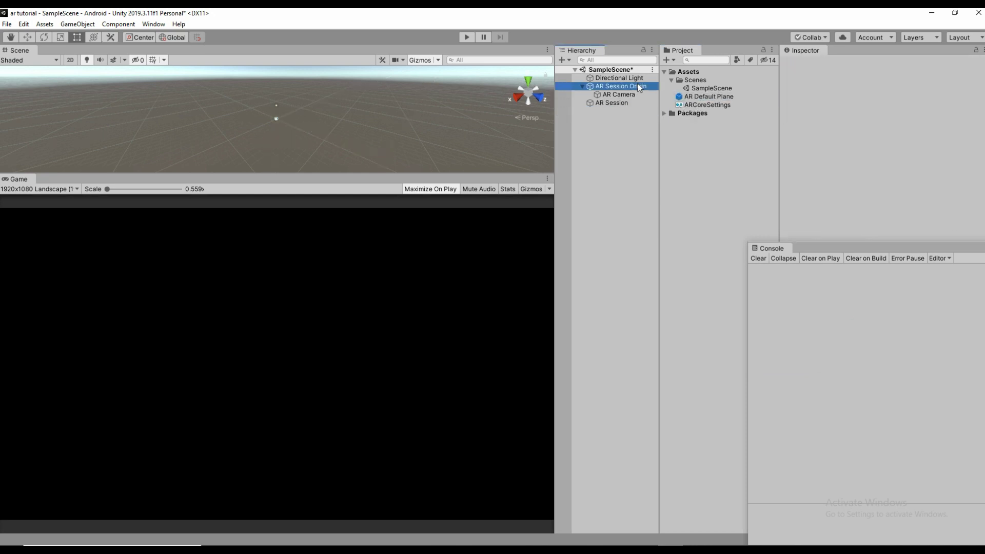
left_click_drag(719, 97, 900, 197)
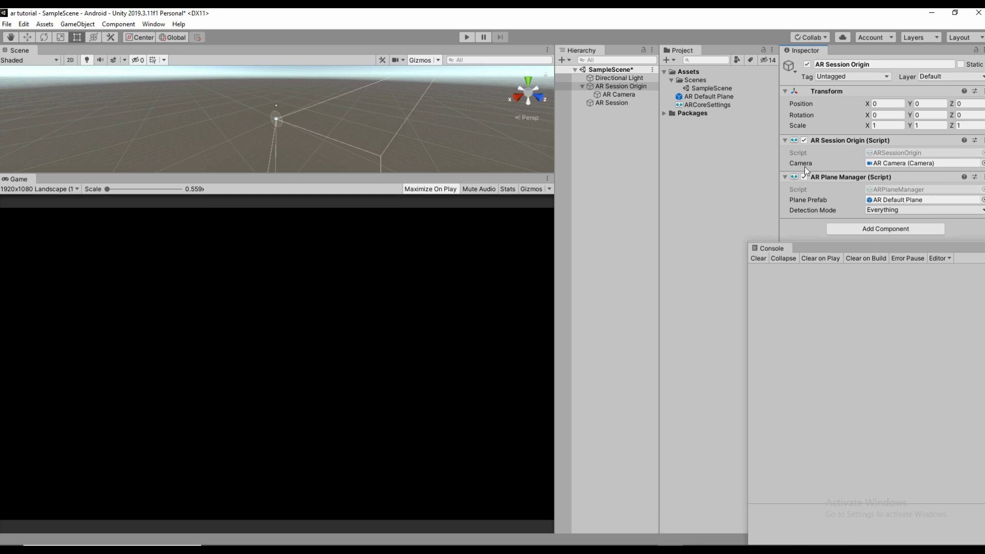
Step: In the project's Player settings, set the company name to Unity3dteacher and the product name to ARTutor1
left_click(6, 24)
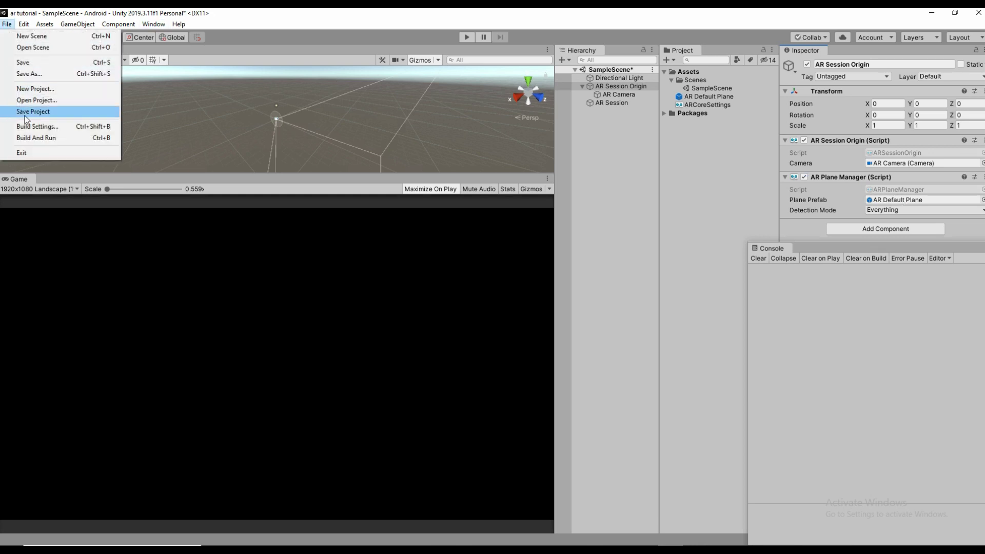
left_click(23, 127)
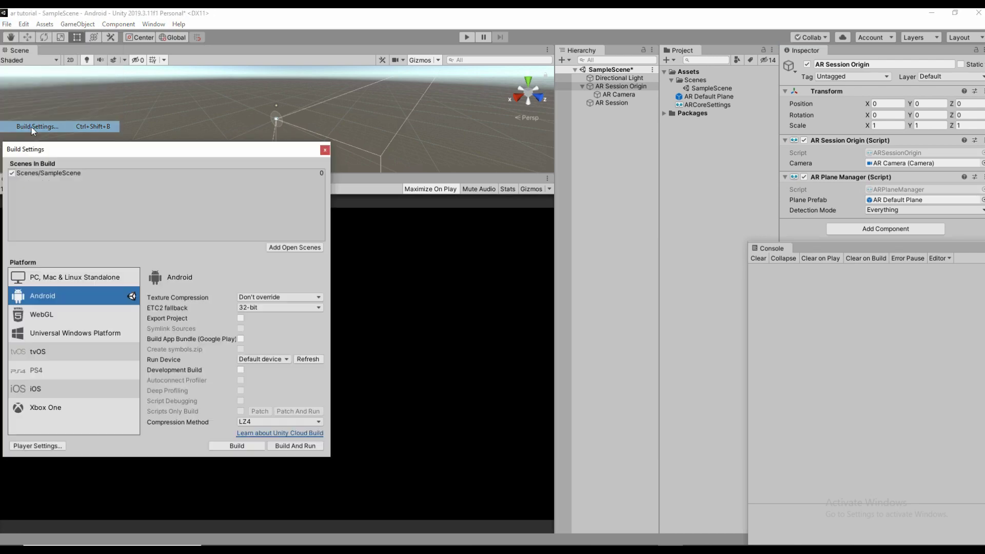
left_click(57, 446)
left_click(446, 52)
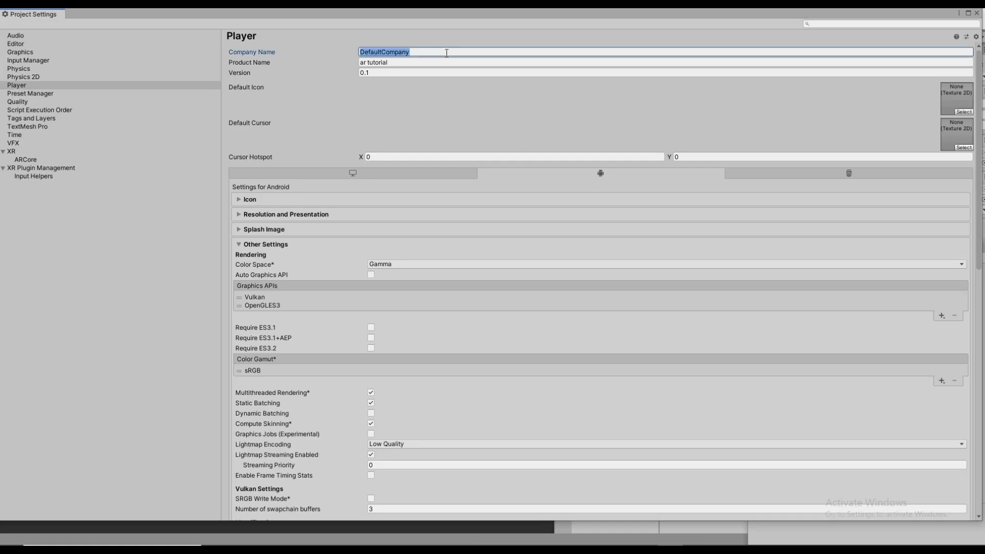
key("BackSpace")
type("Unity3dteacher")
left_click(423, 62)
type("A")
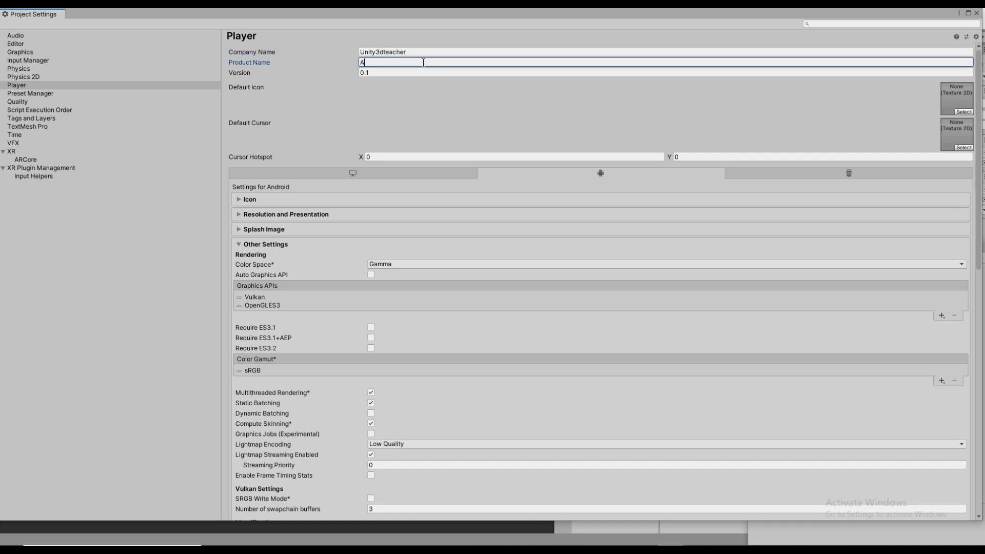
type("RTutor1")
Step: Enable Auto Graphics API in the Android rendering settings
scroll(518, 347, "down", 3)
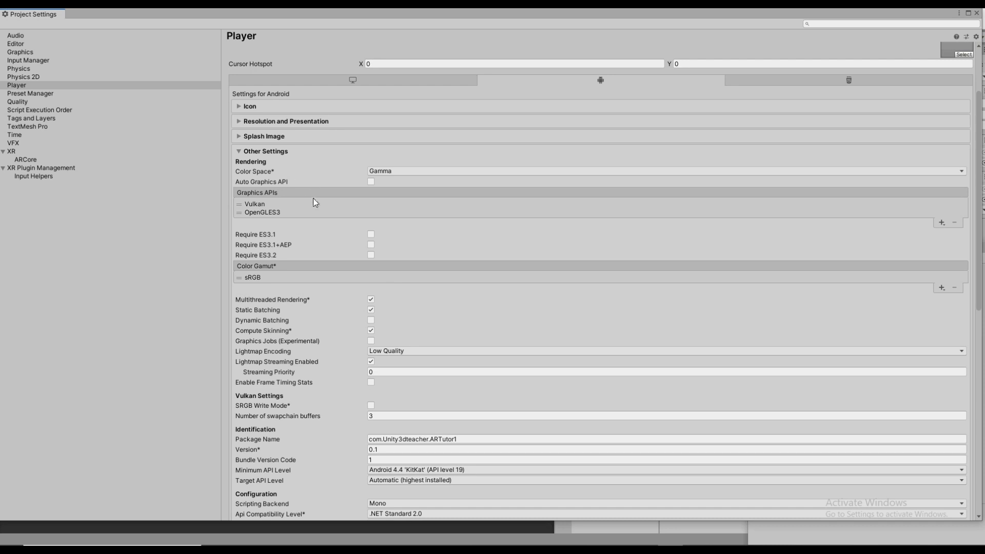
scroll(432, 335, "down", 5)
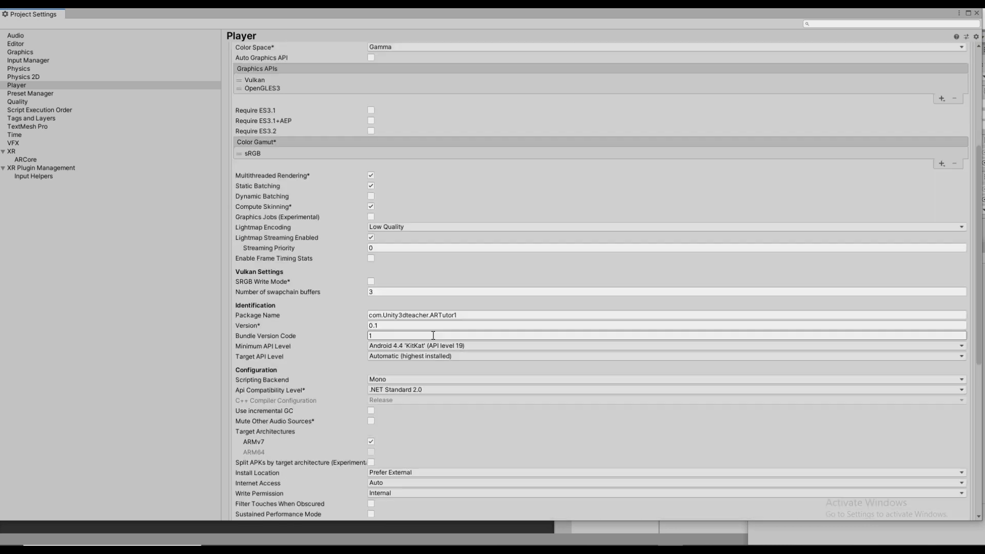
scroll(431, 334, "up", 6)
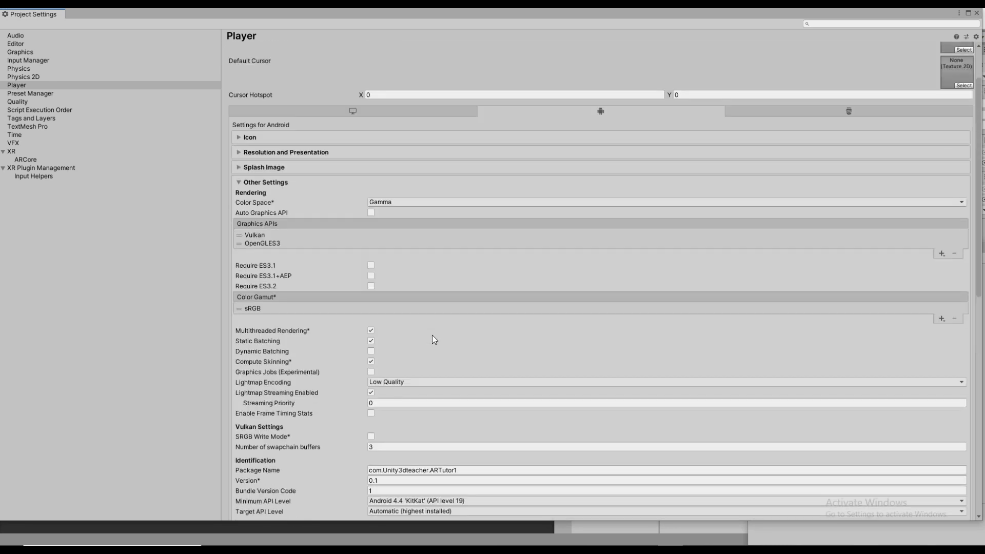
left_click(370, 212)
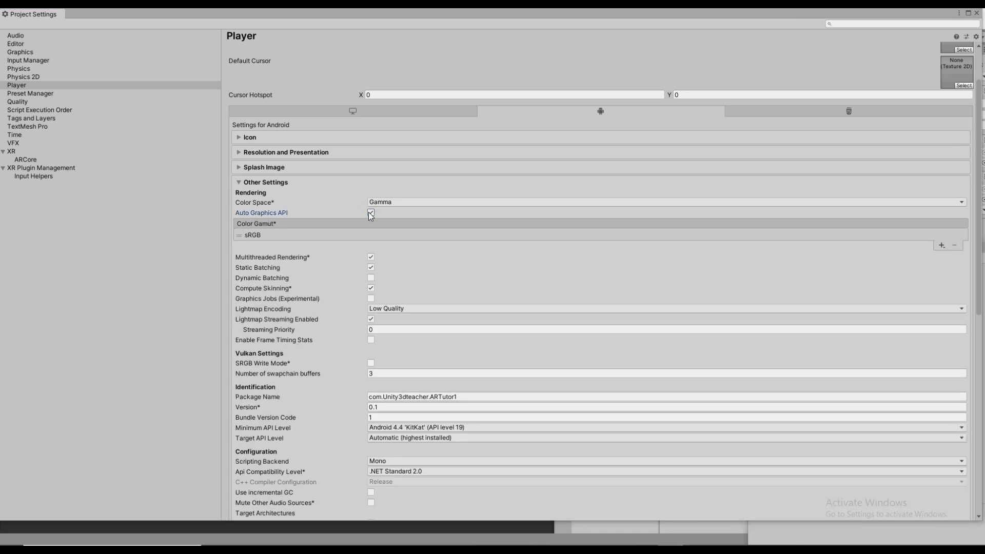
Step: Set the minimum Android API level to Android 7.0 'Nougat' (API level 24)
scroll(664, 342, "down", 3)
scroll(664, 342, "down", 10)
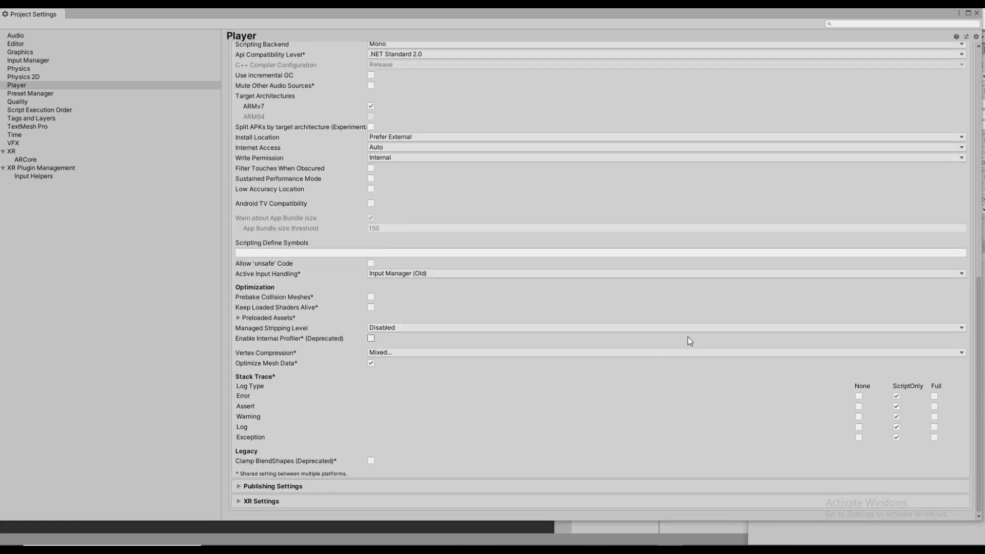
scroll(494, 309, "up", 2)
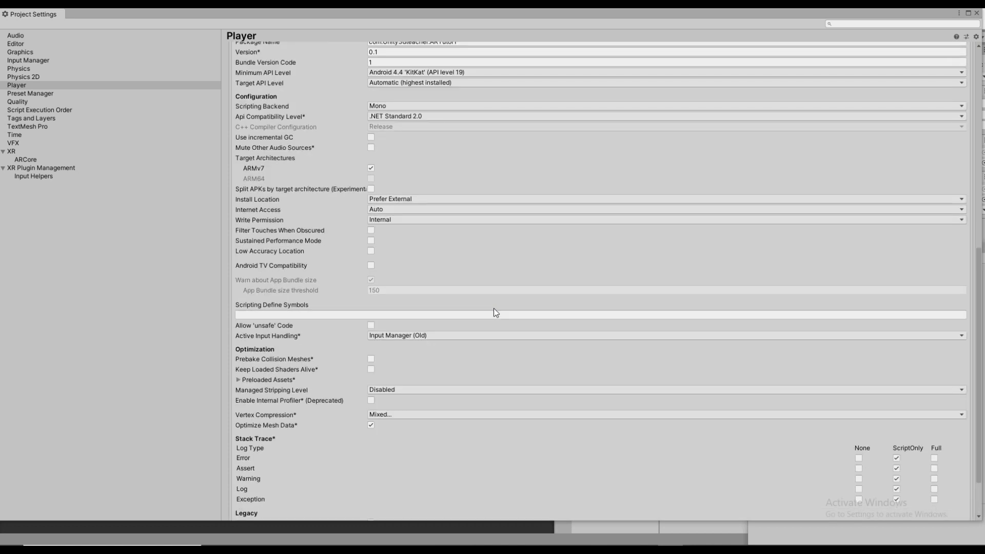
left_click(441, 73)
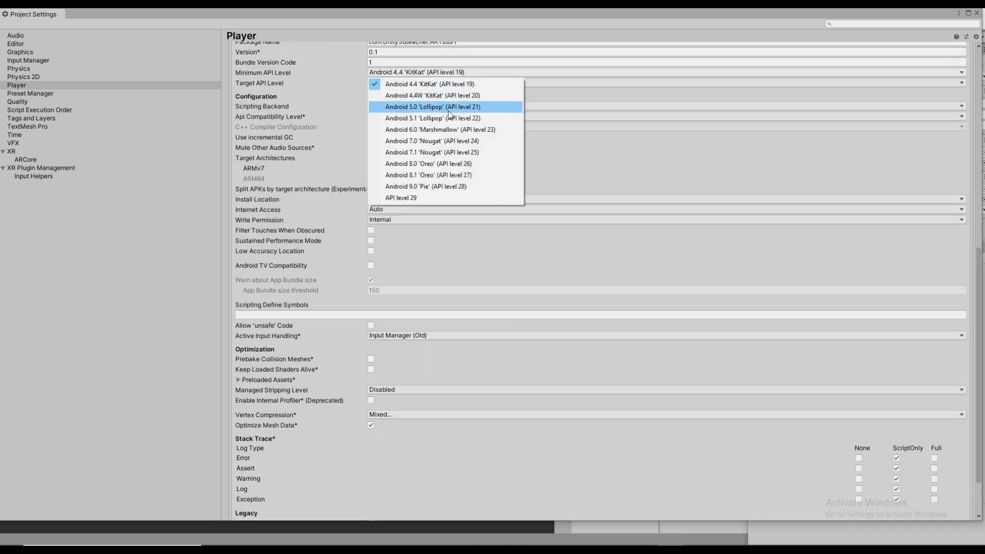
left_click(462, 144)
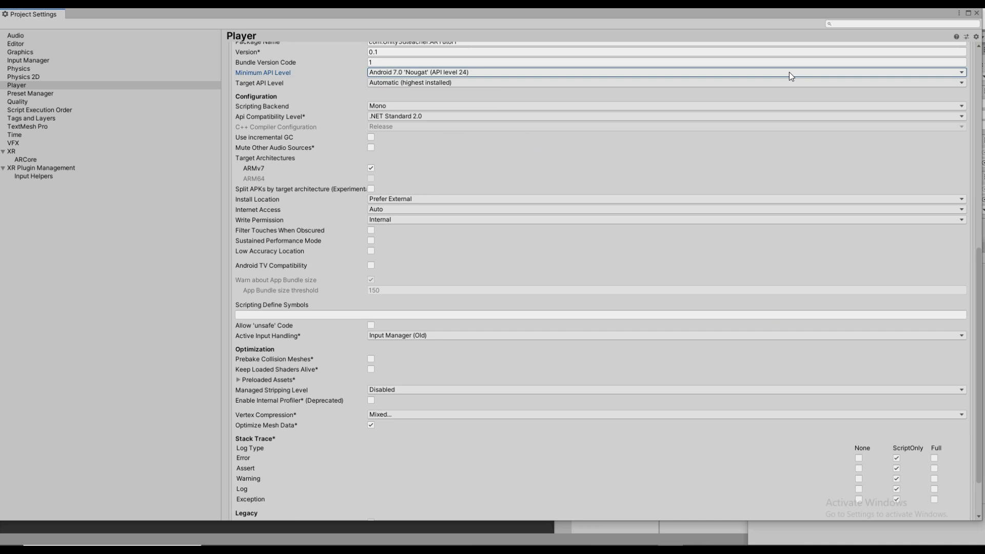
Step: Check the Android player's XR settings and close the project settings
scroll(700, 225, "down", 3)
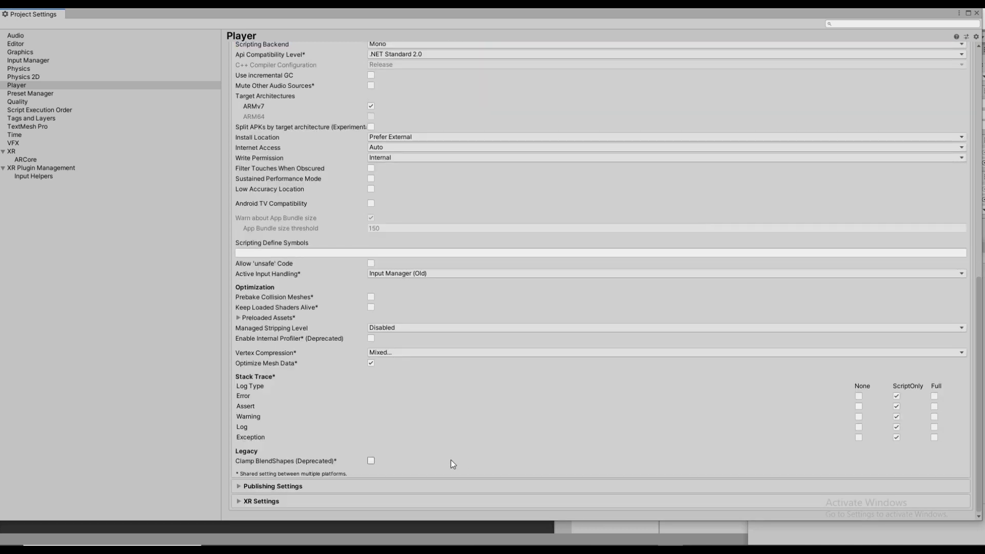
left_click(431, 501)
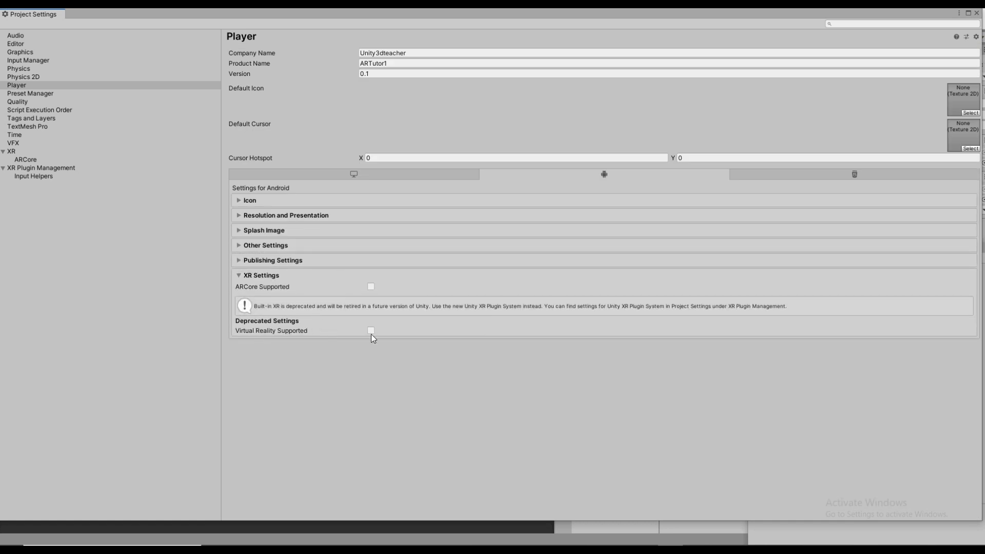
left_click(977, 14)
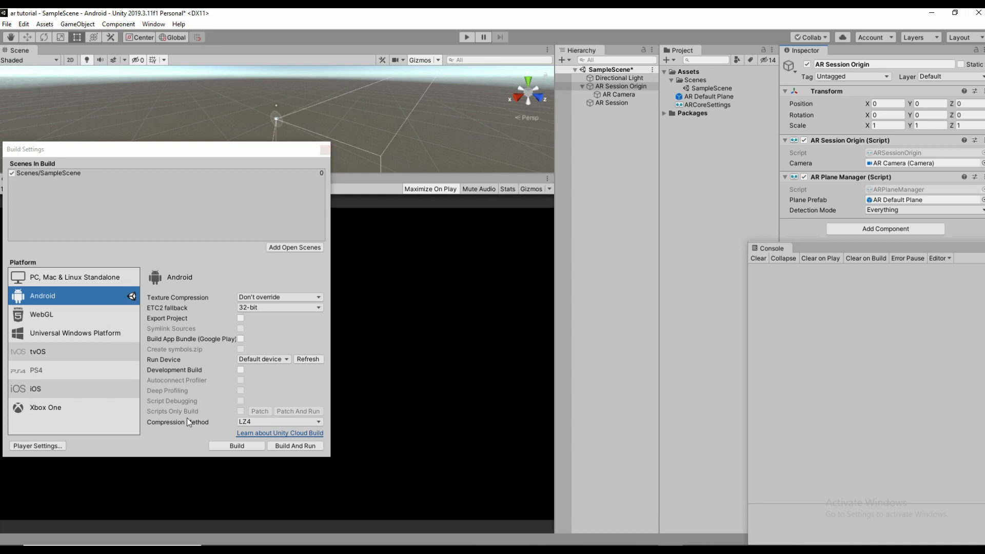
Step: Start an Android build, create and open a folder named build in the ar tutorial project folder, and cancel the save
left_click(233, 445)
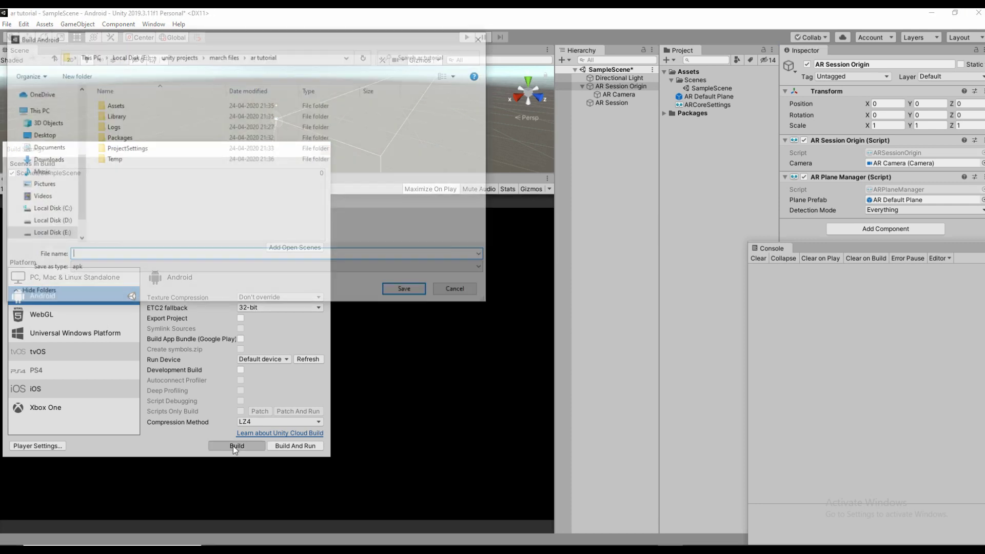
left_click(82, 75)
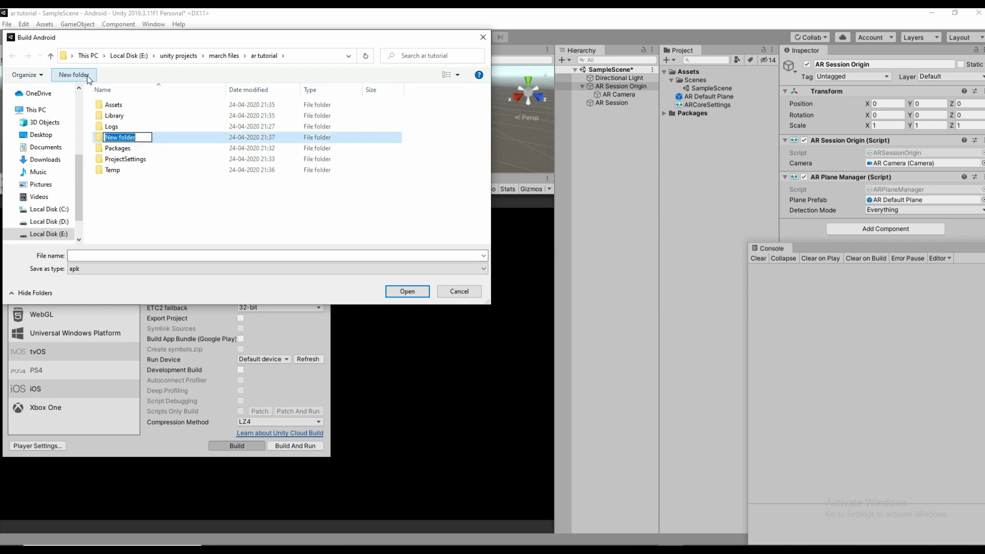
type("buil")
key("BackSpace")
type("ld")
key("Return")
key("Return")
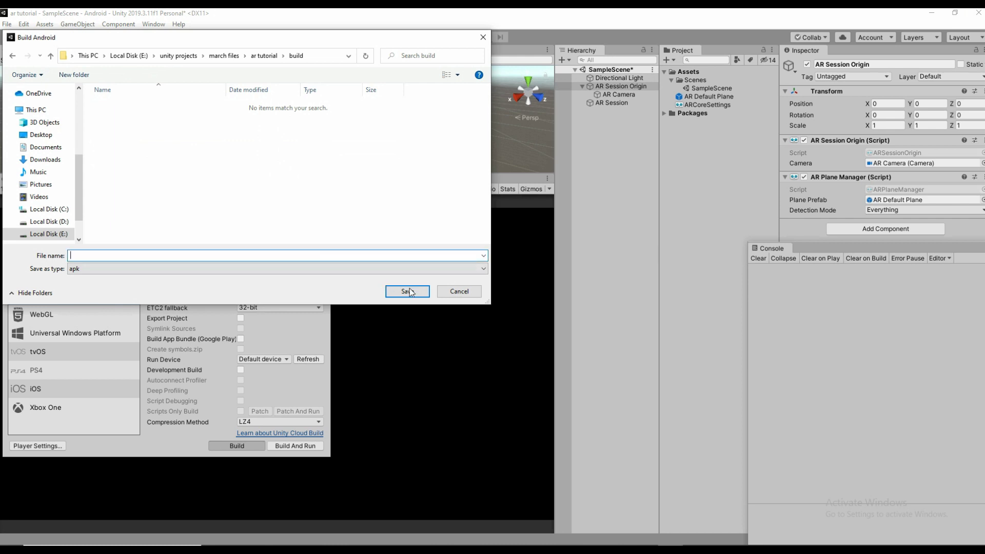
left_click(459, 291)
Step: Check the product name in the Player settings and close the project settings
left_click(58, 442)
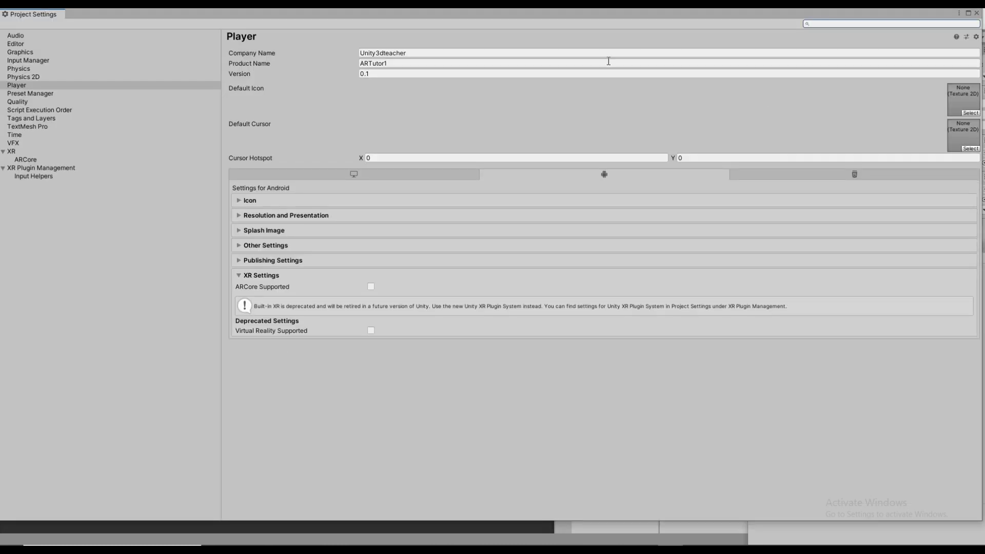
left_click(814, 63)
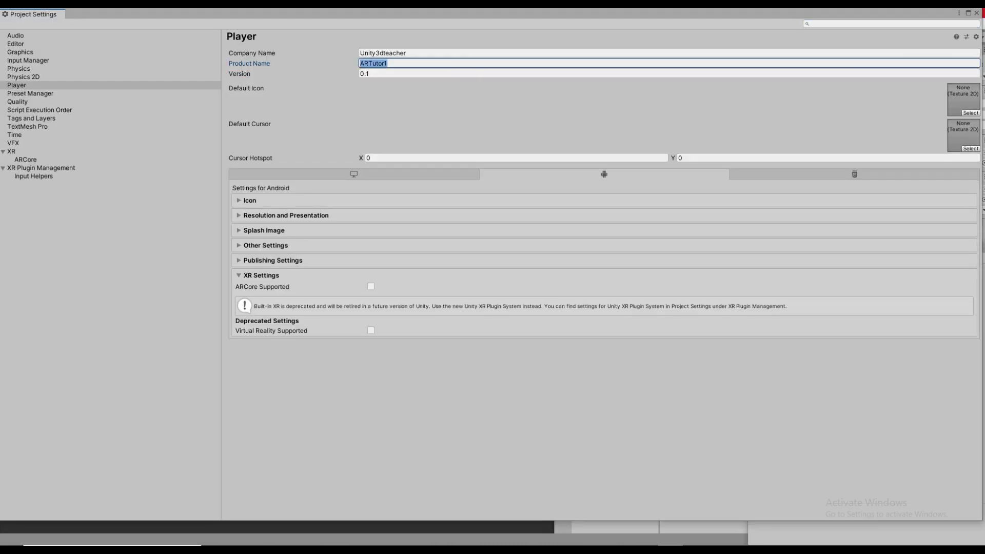
left_click(976, 13)
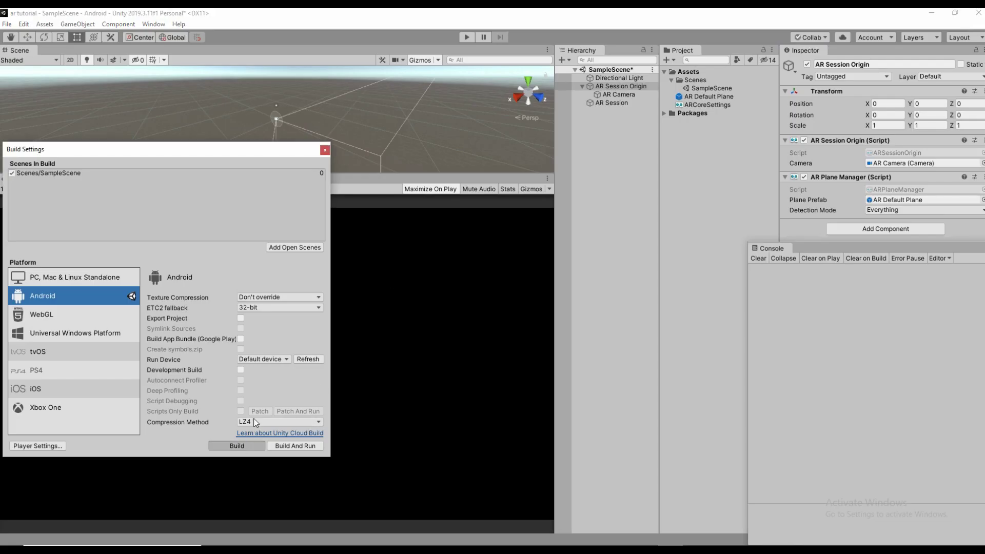
Step: Build the Android APK into the build folder under the file name artutorial
left_click(239, 445)
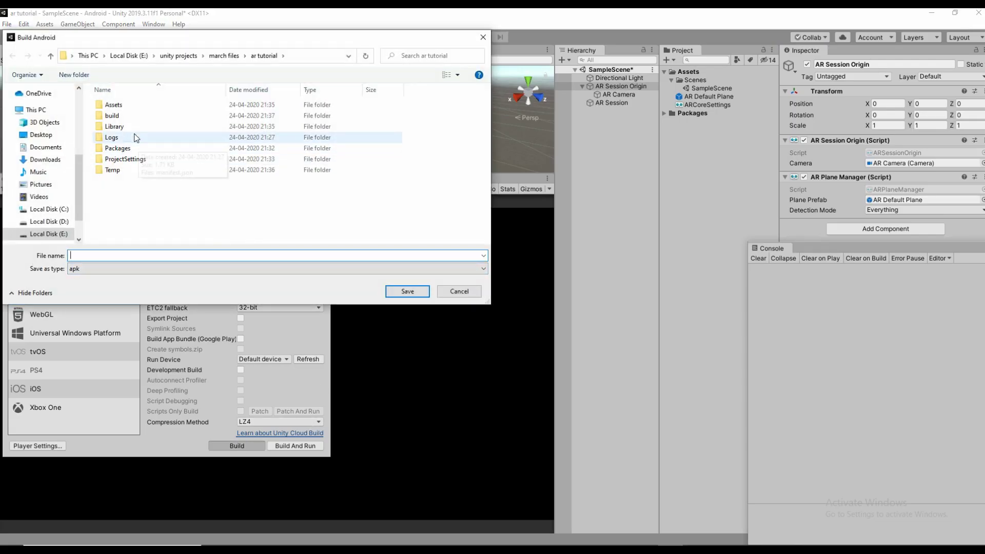
left_click(142, 117)
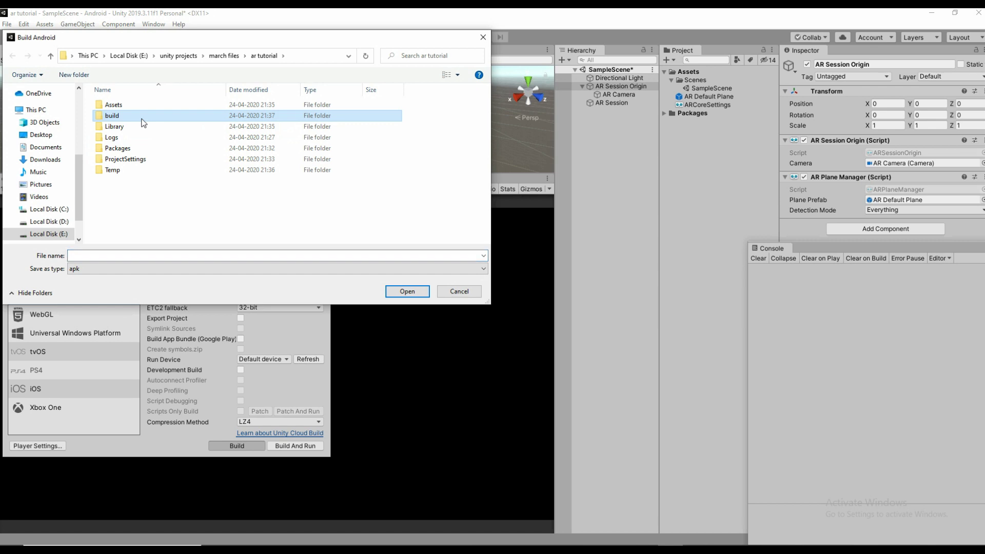
double_click(142, 118)
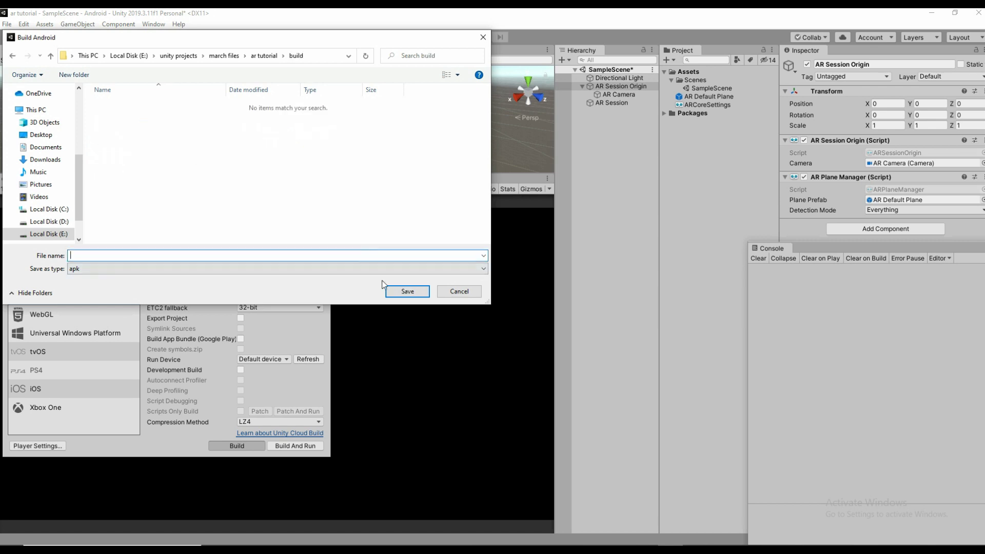
type("artutorial")
left_click(402, 291)
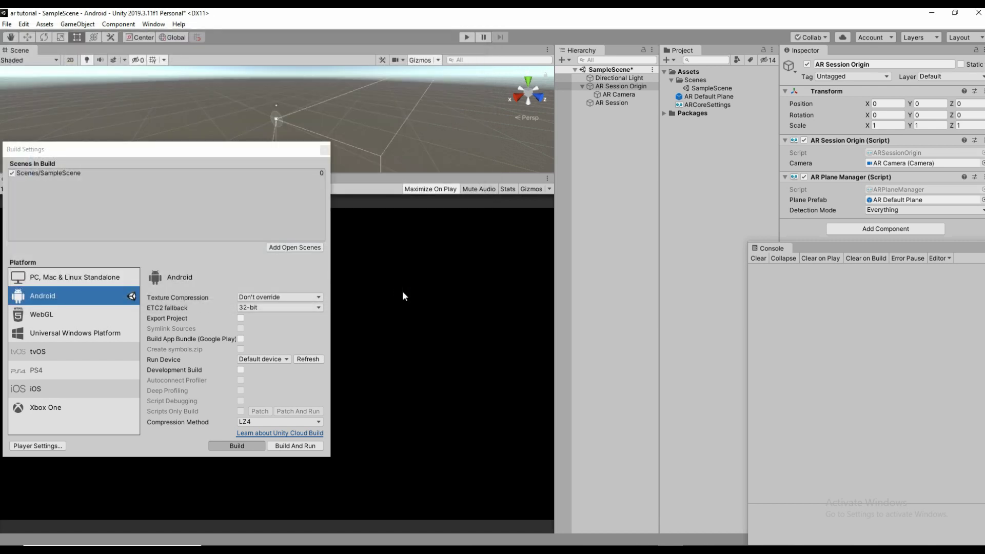